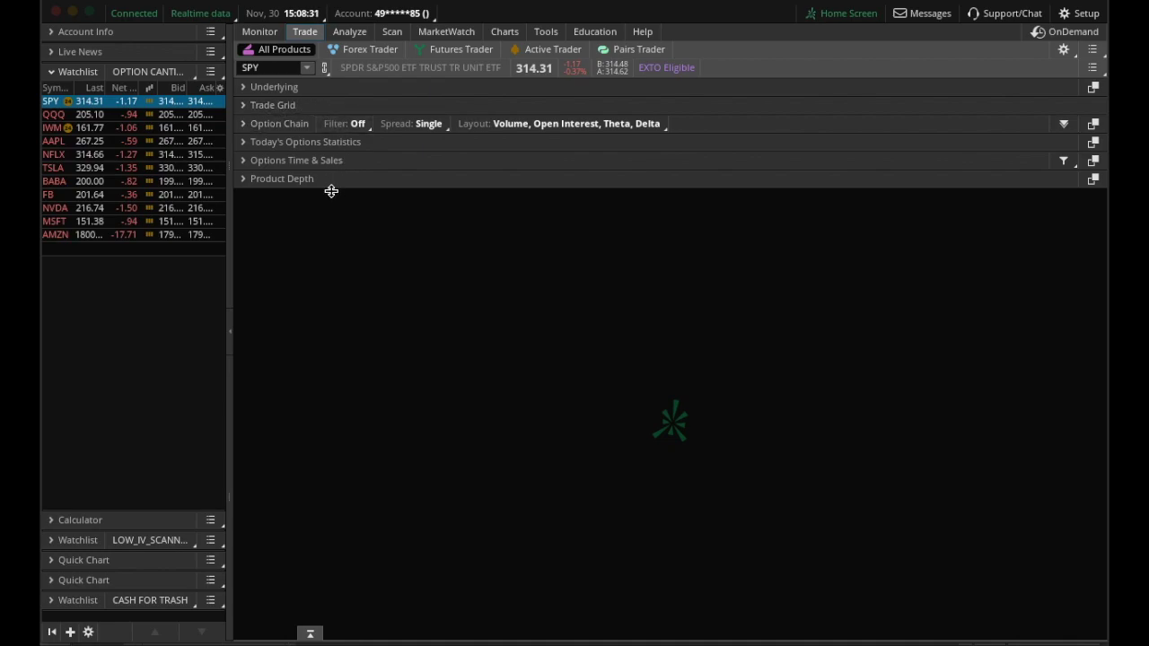
- Expand the SPY Option Chain section on the Trade page
click(252, 124)
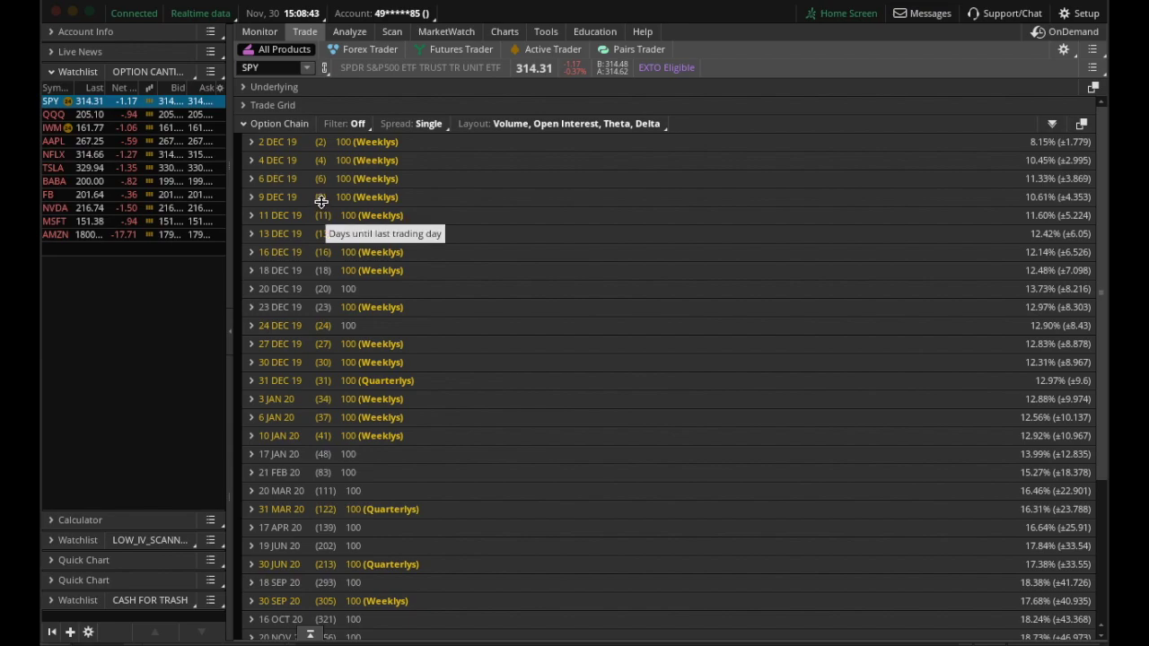
- Keep the SPY option chain spread type set to Single
click(425, 125)
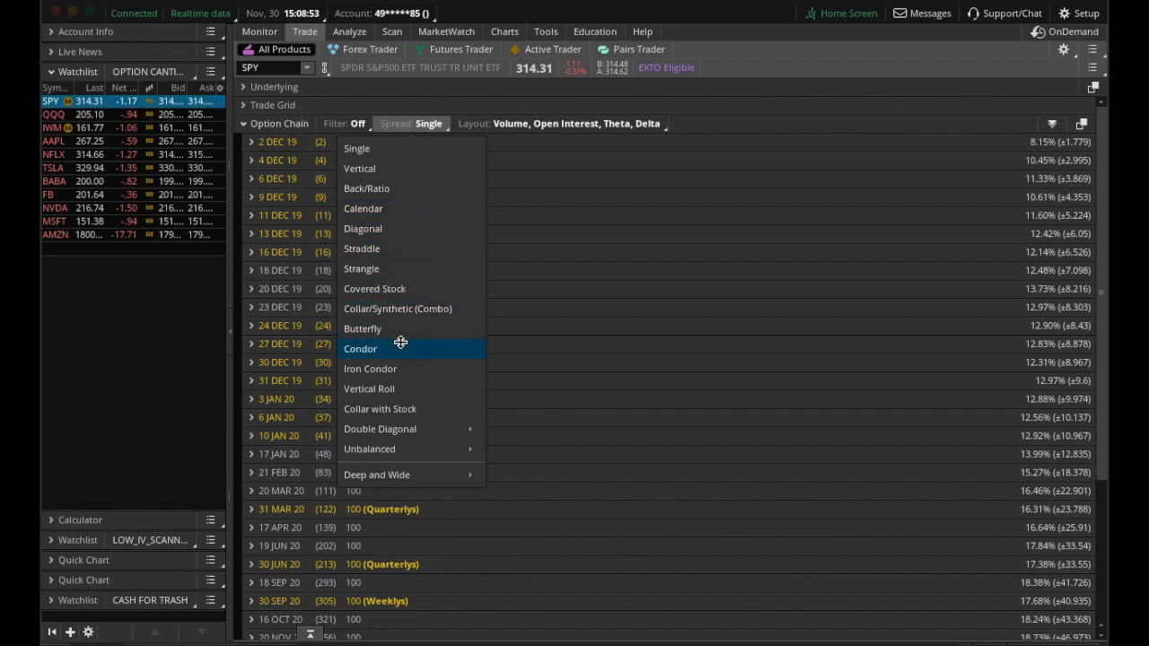
click(405, 148)
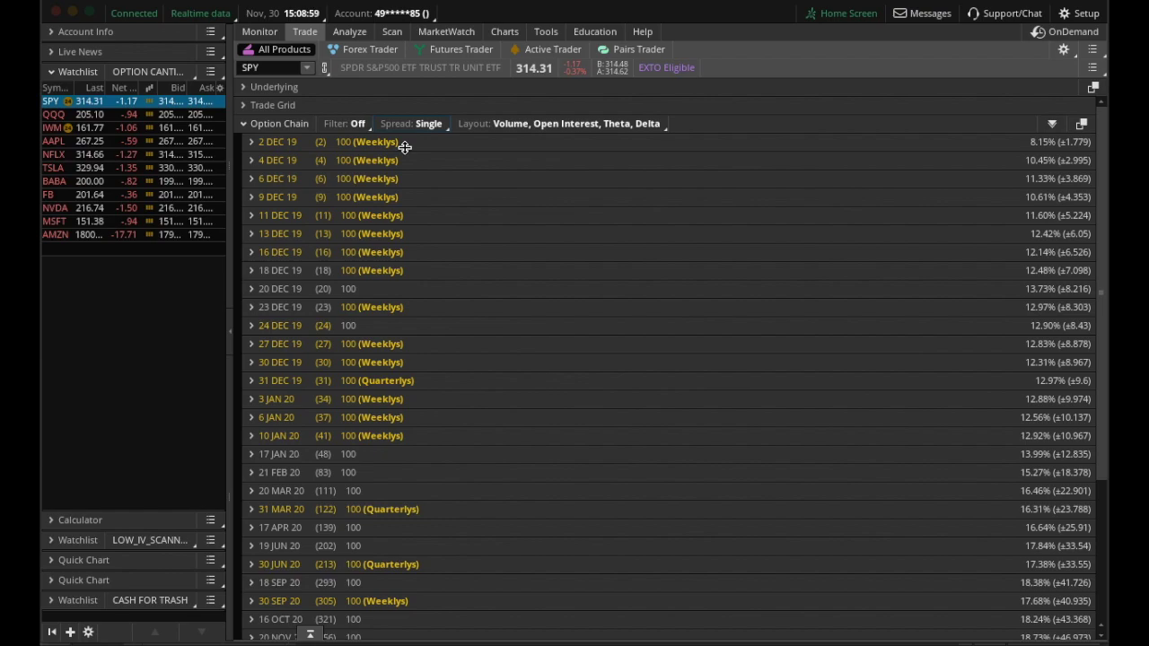
- Expand the 2 DEC 19 expiration and show 10 strikes, 310 to 319, leaving the layout unchanged
click(251, 143)
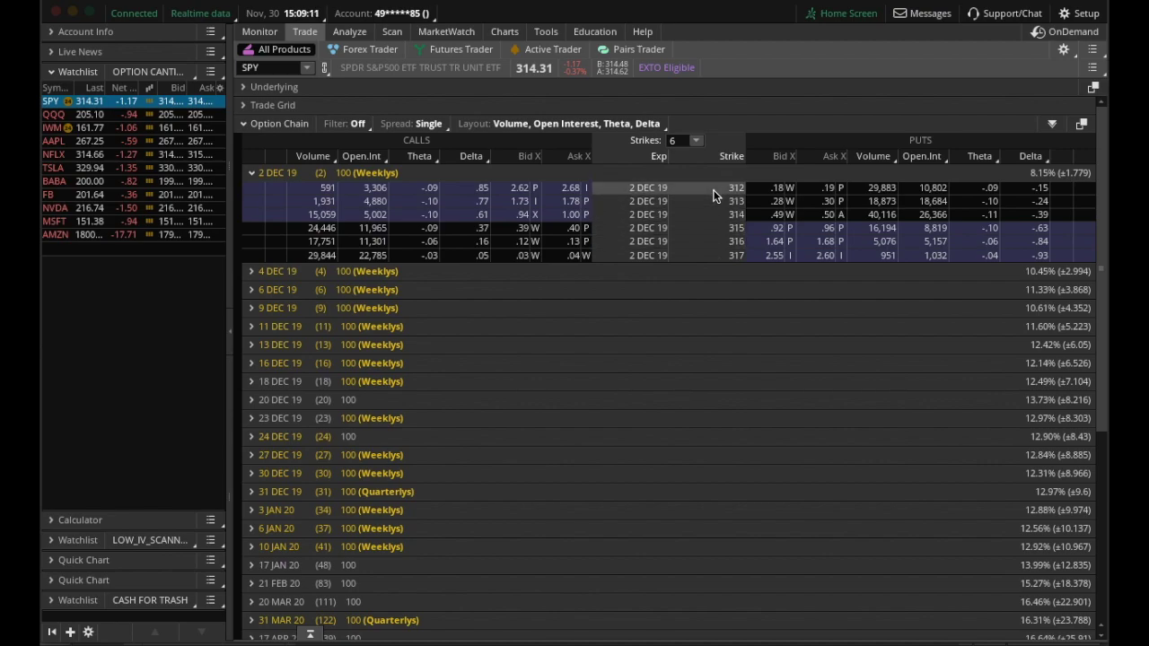
click(695, 141)
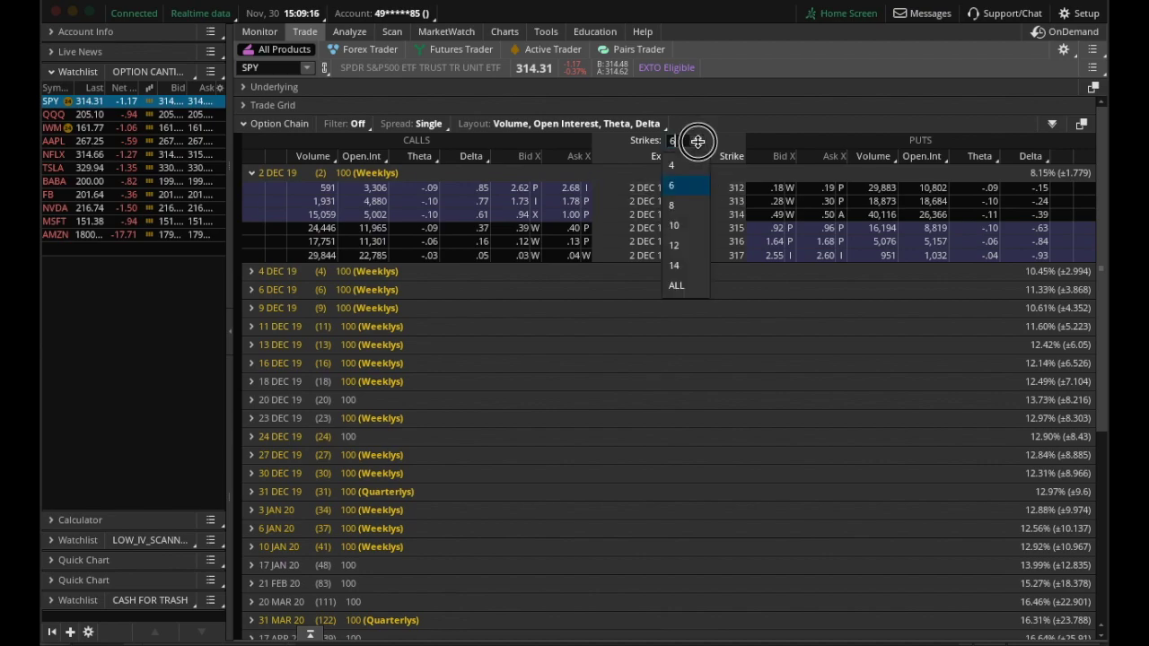
click(689, 206)
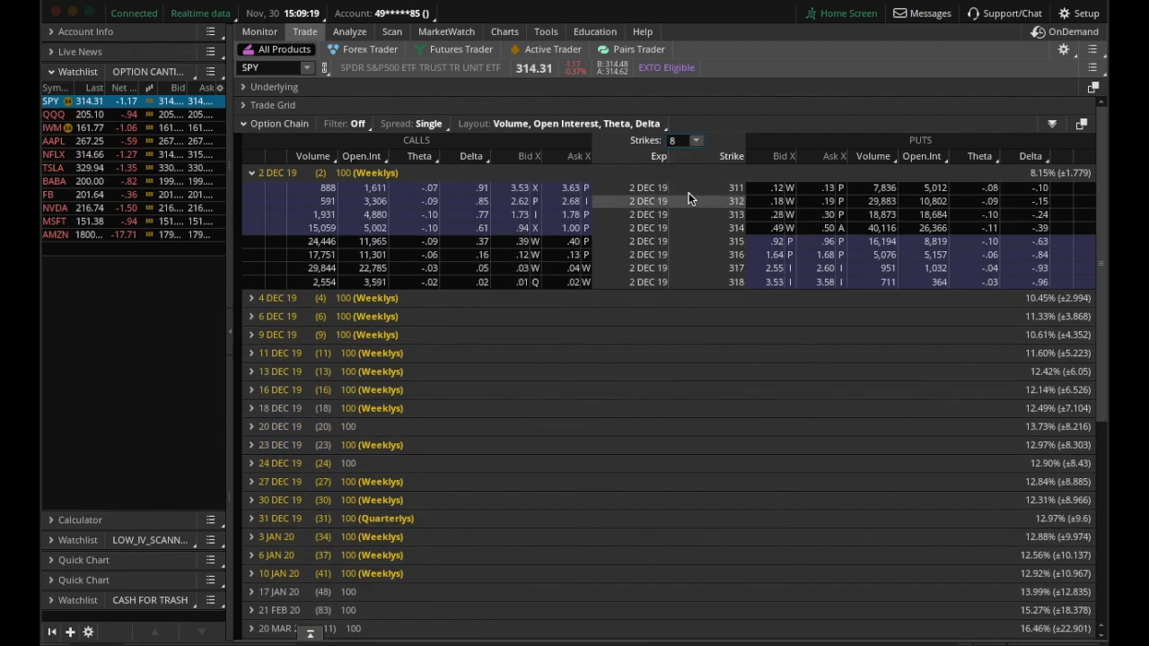
click(695, 142)
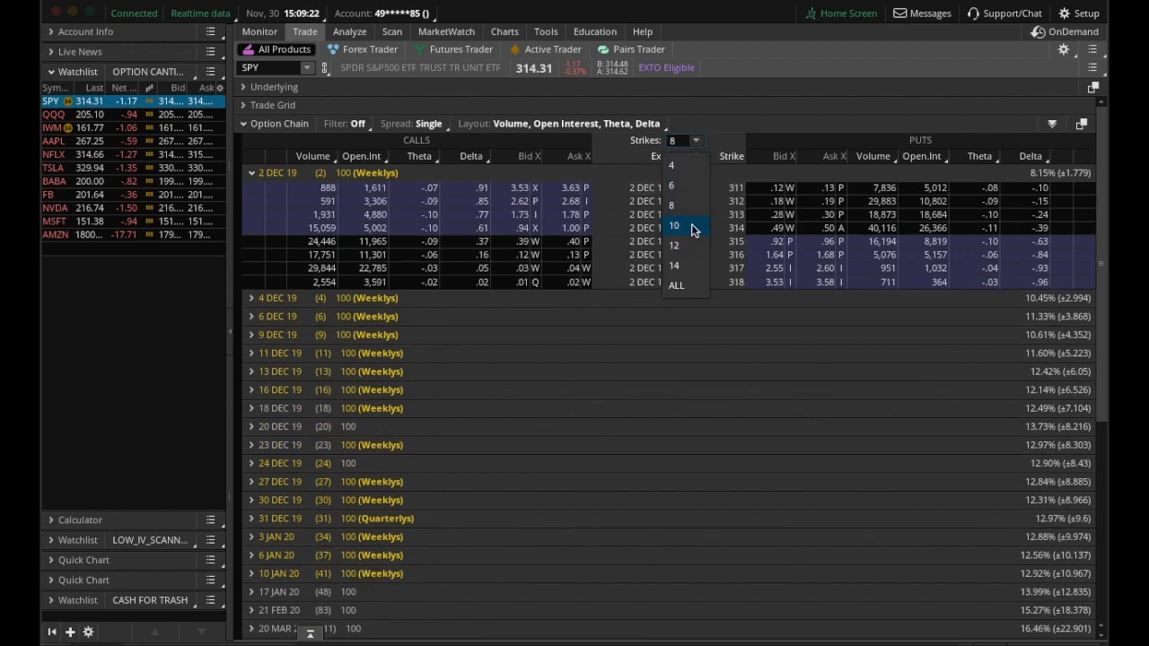
click(689, 226)
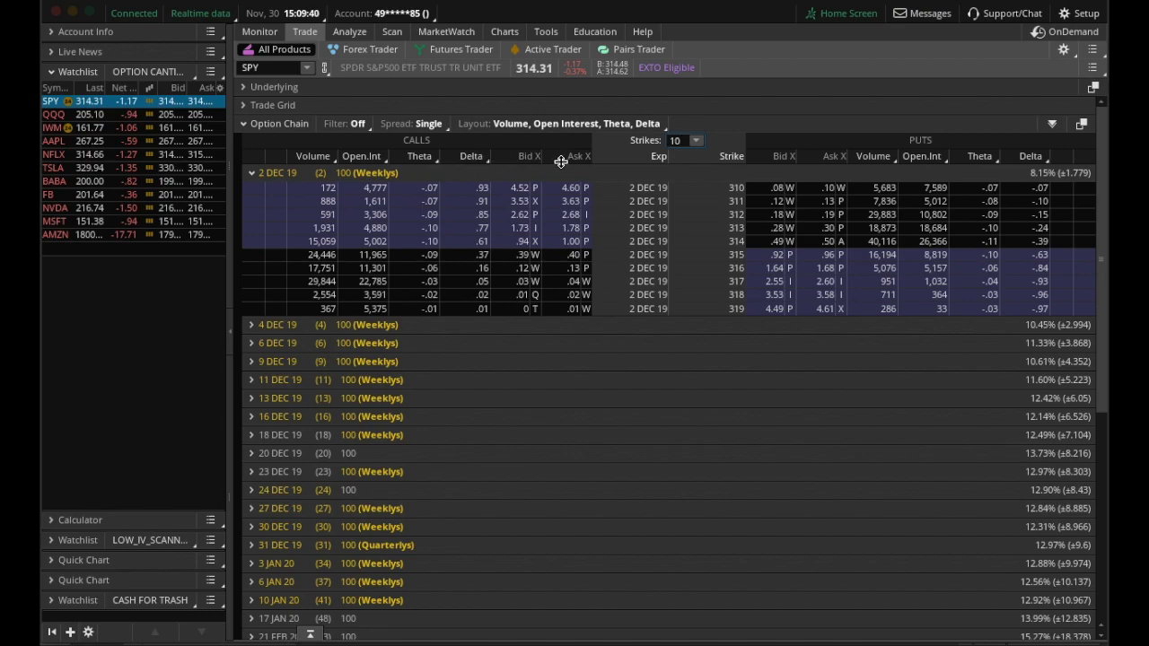
click(626, 124)
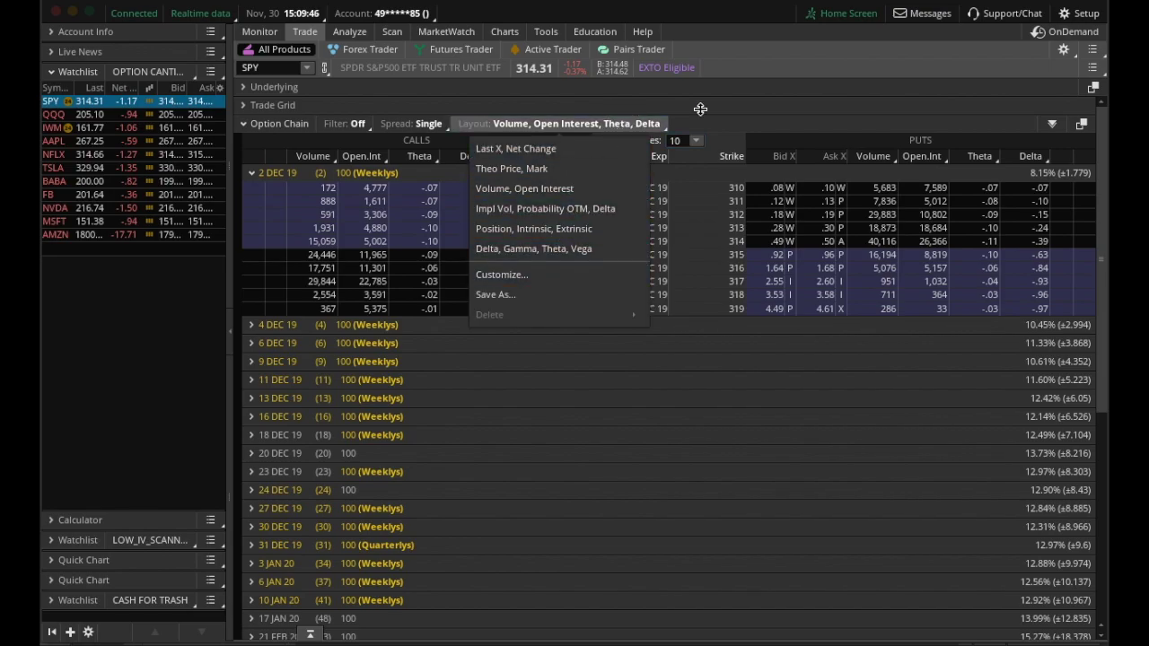
click(736, 192)
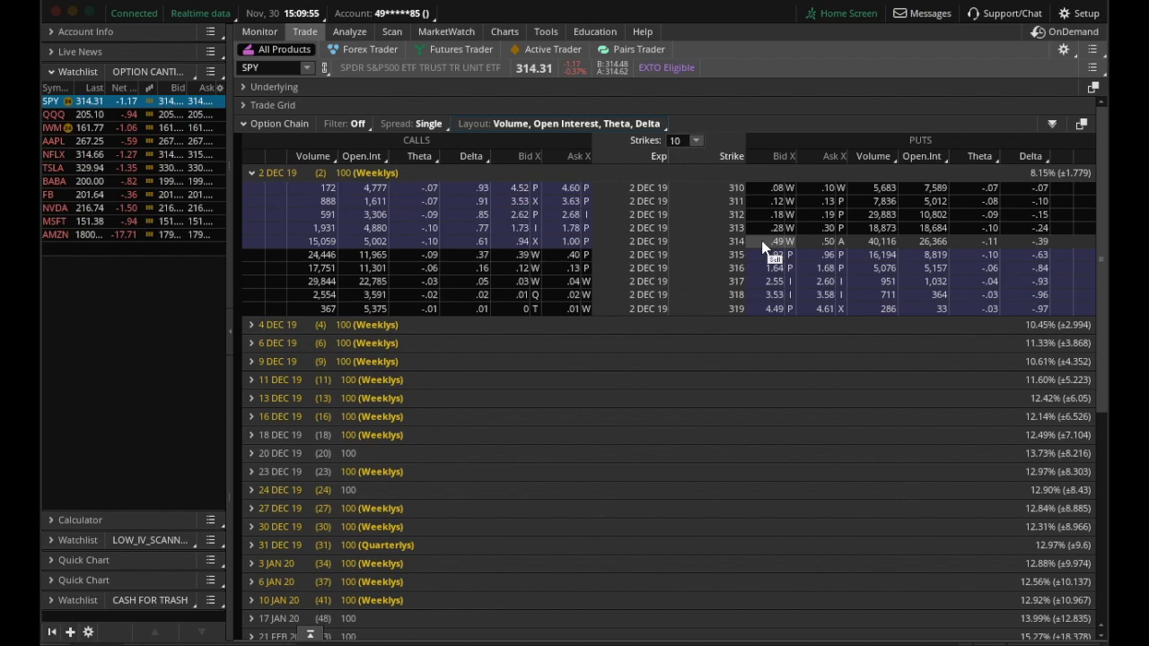
click(810, 247)
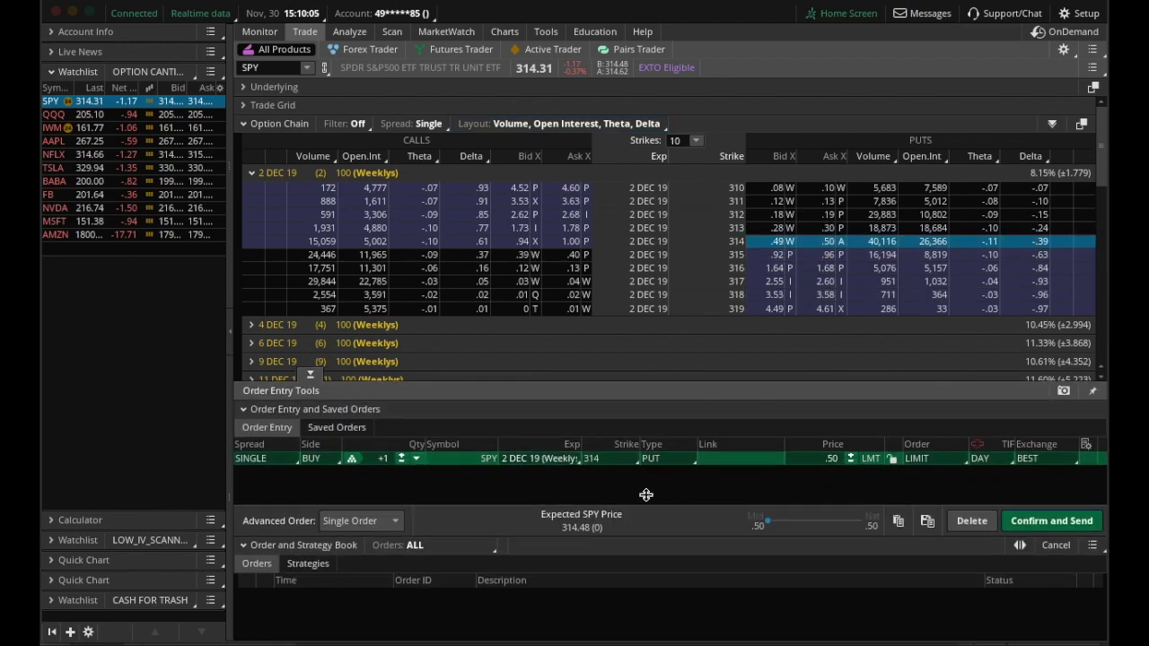
click(402, 460)
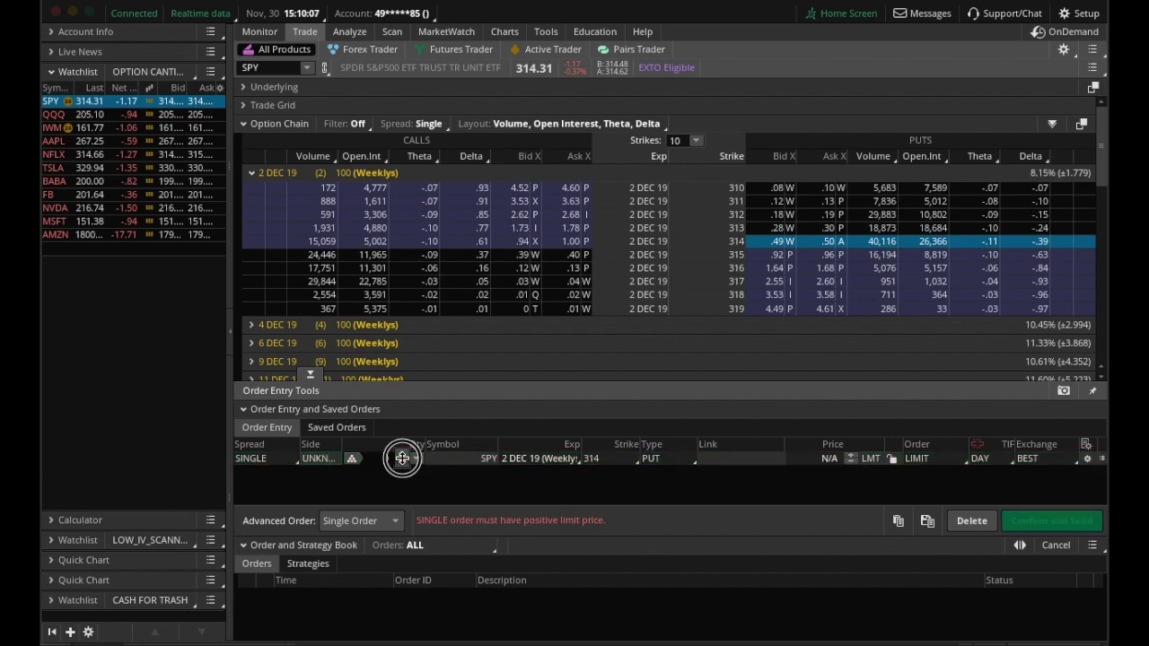
click(402, 456)
click(403, 456)
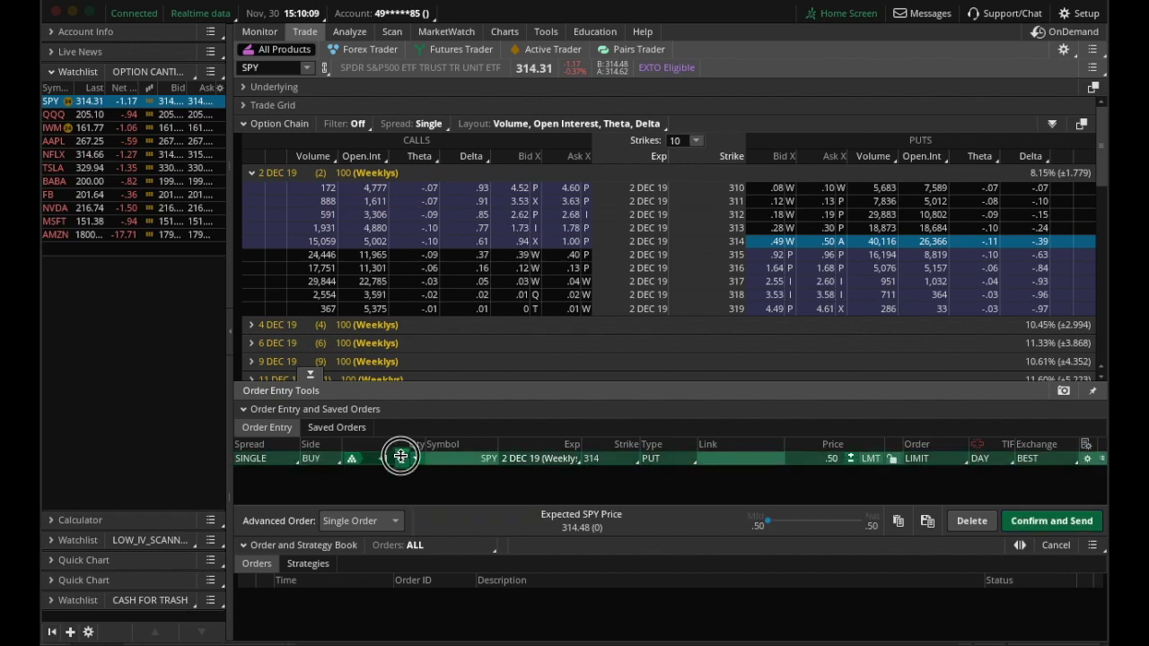
click(403, 456)
click(571, 460)
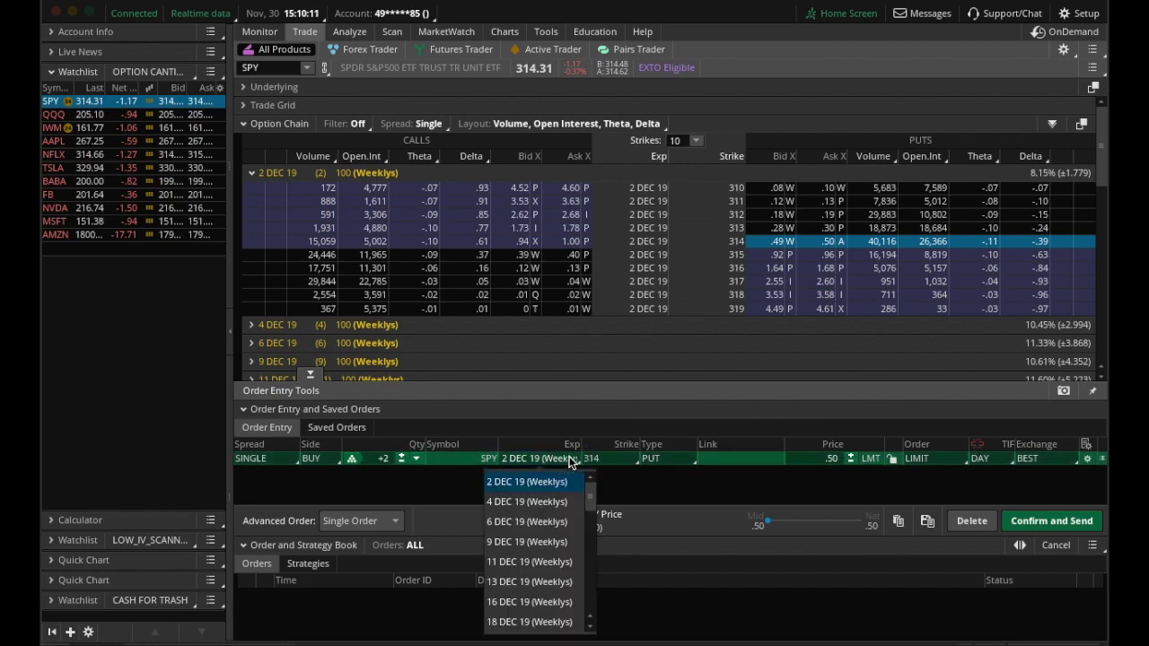
click(605, 457)
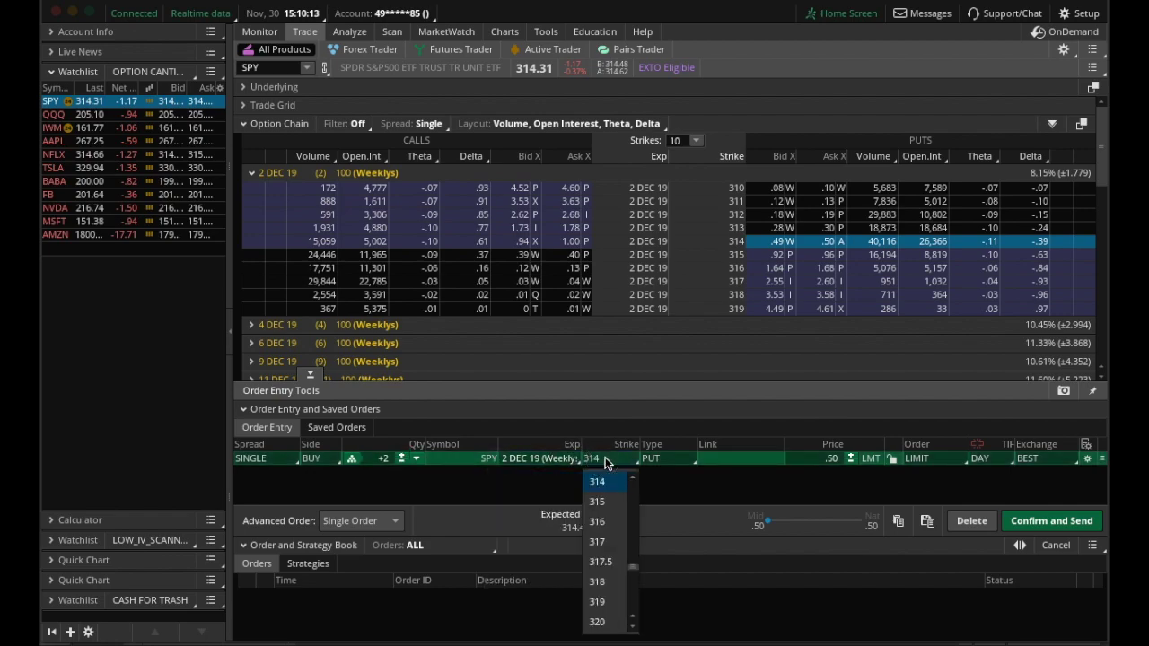
click(675, 458)
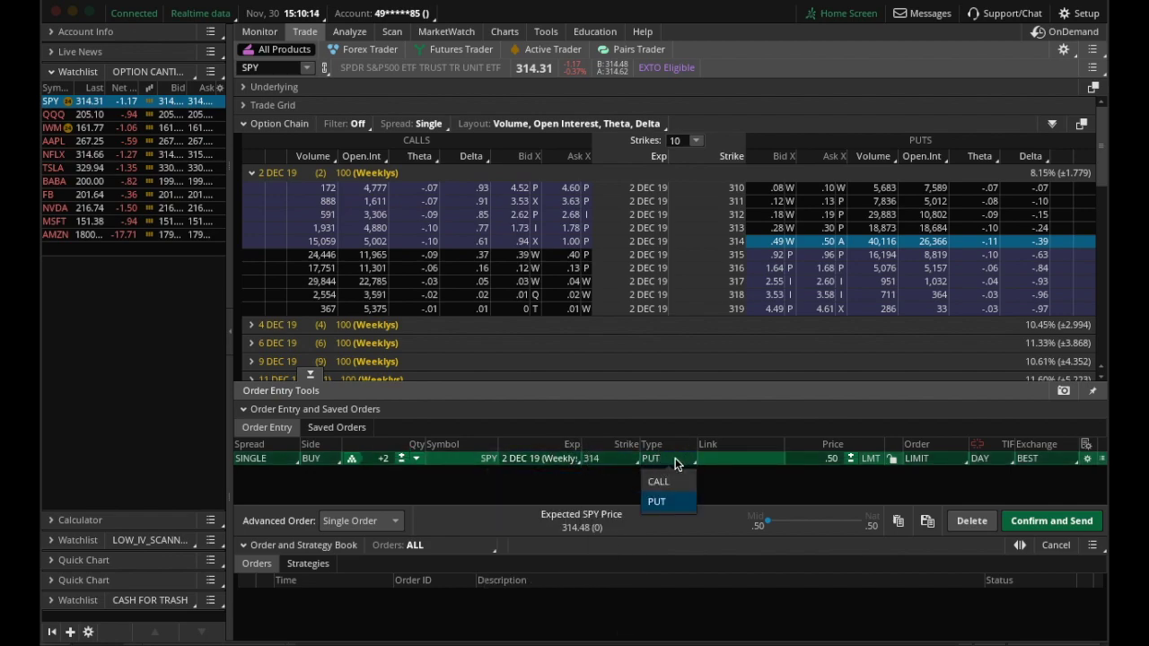
click(848, 455)
click(849, 455)
click(848, 455)
click(848, 456)
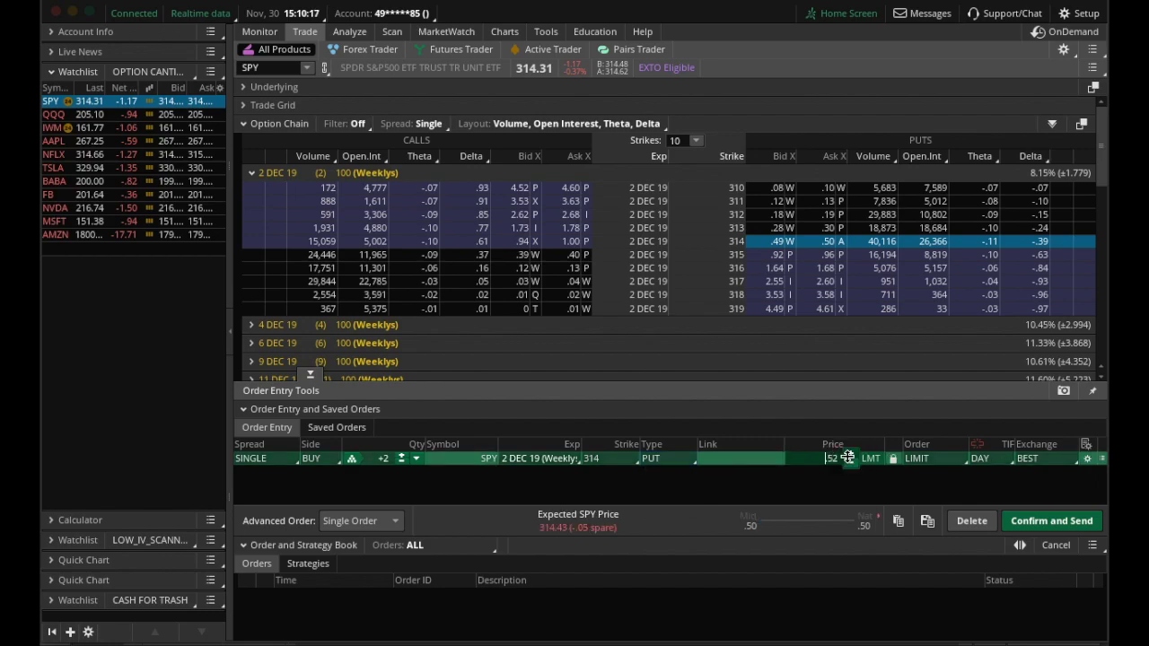
click(848, 464)
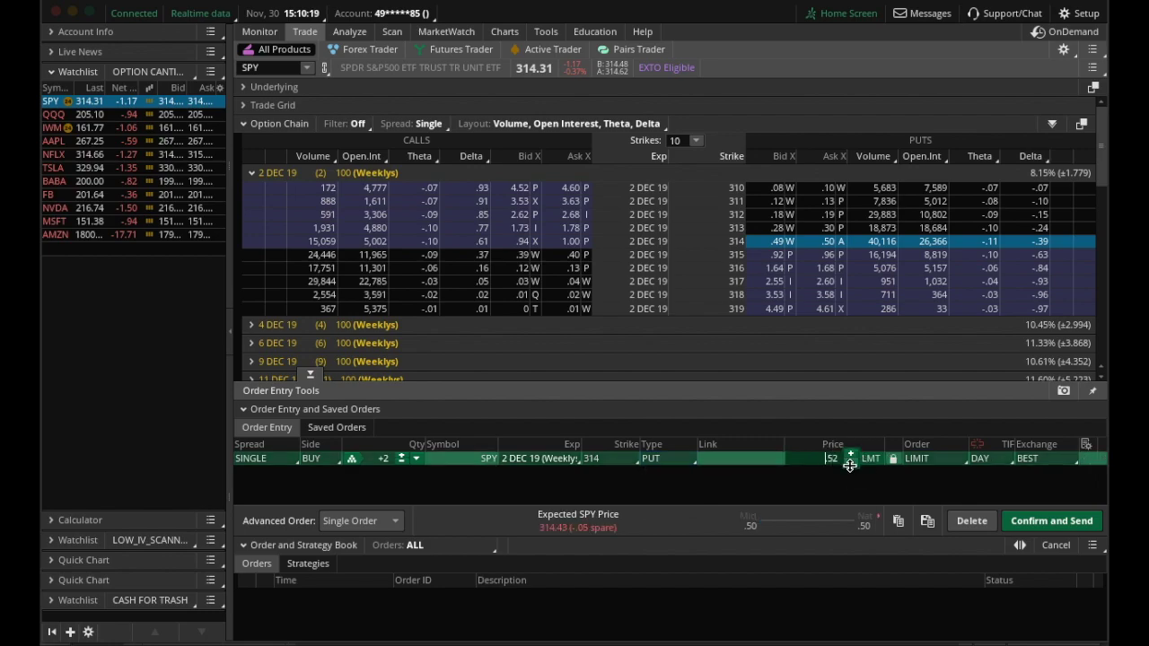
click(920, 460)
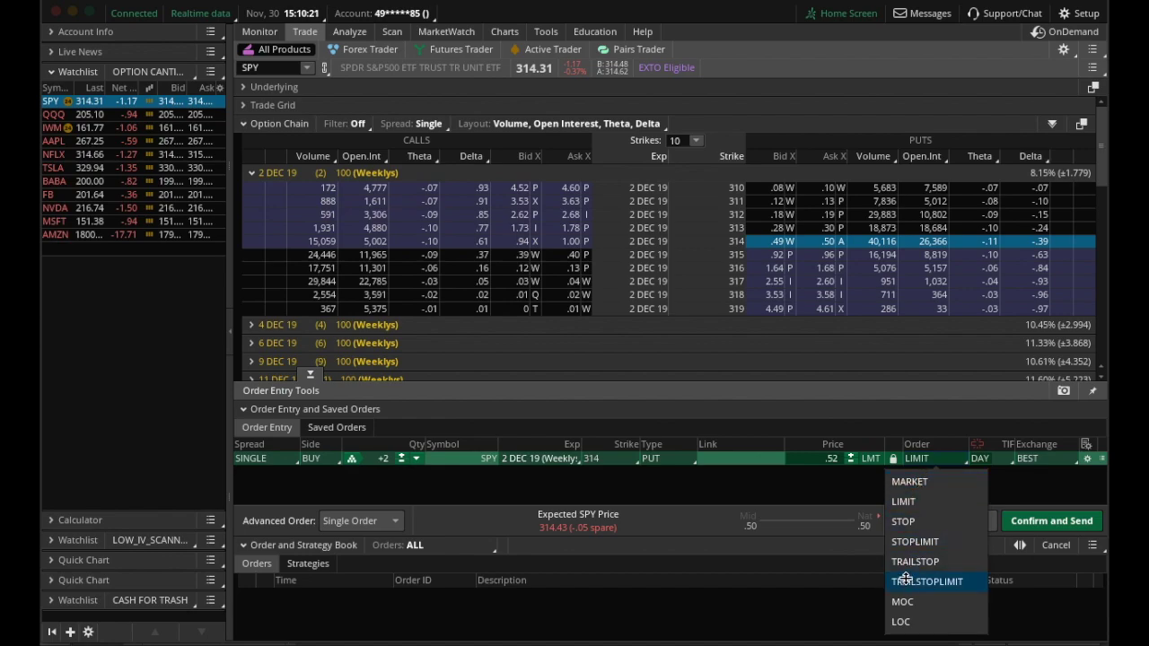
click(833, 491)
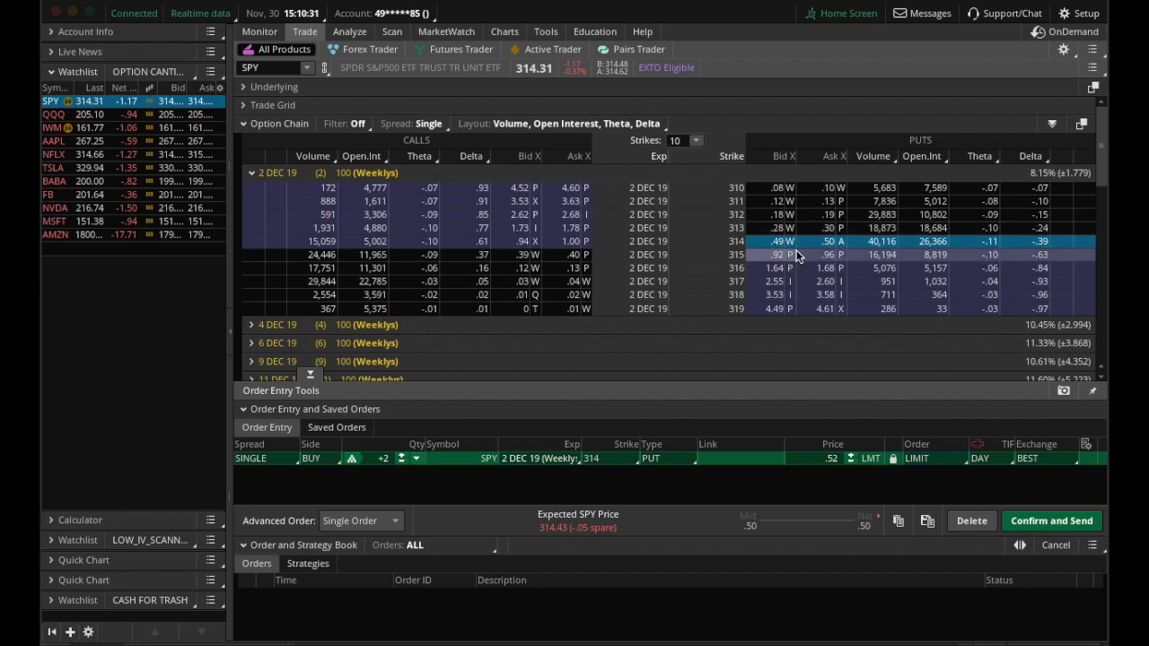
click(969, 521)
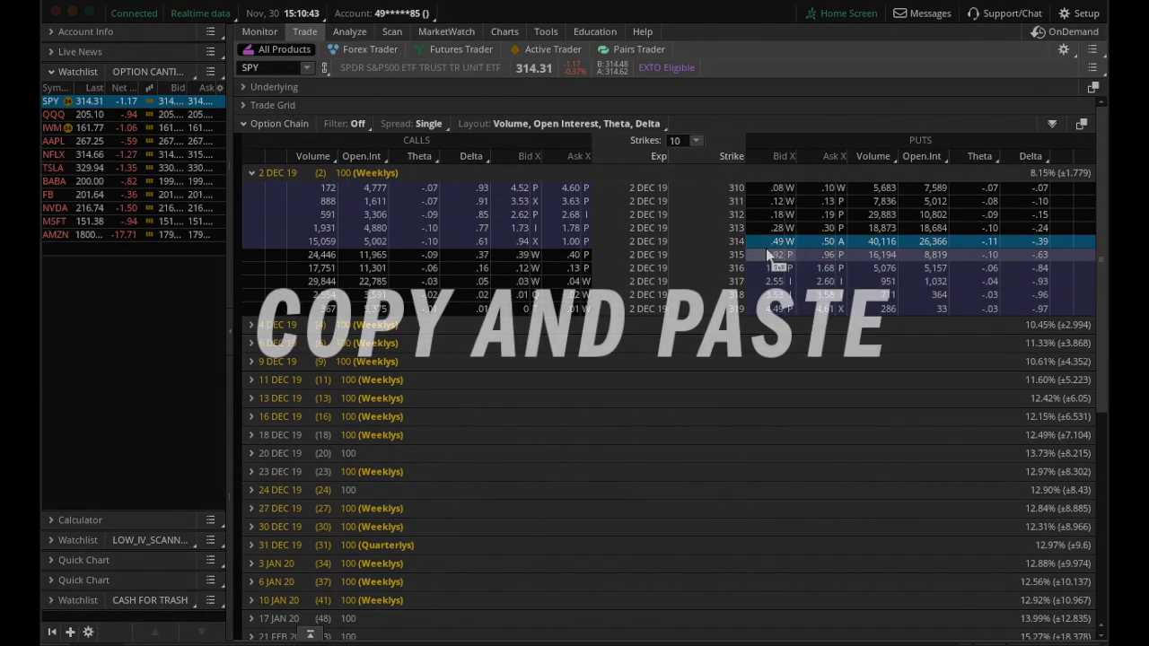
- Copy the 2 DEC 19 314 put's symbol .SPY191202P314 from its context menu
drag(772, 243, 767, 251)
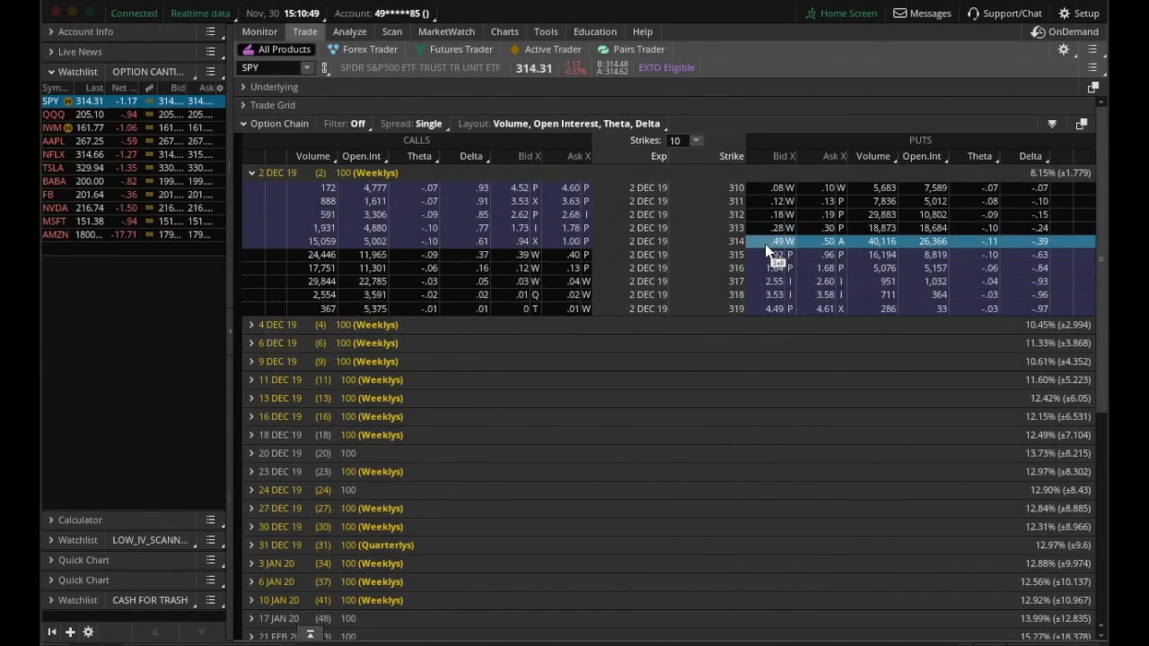
right_click(816, 241)
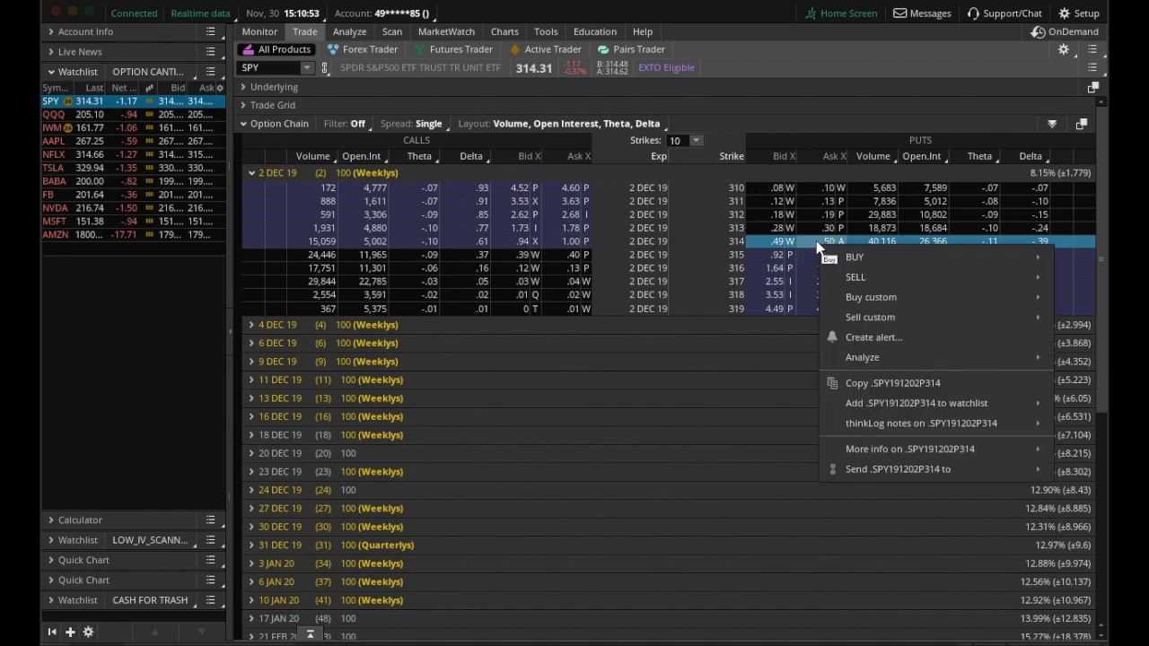
mouse_move(884, 402)
click(960, 383)
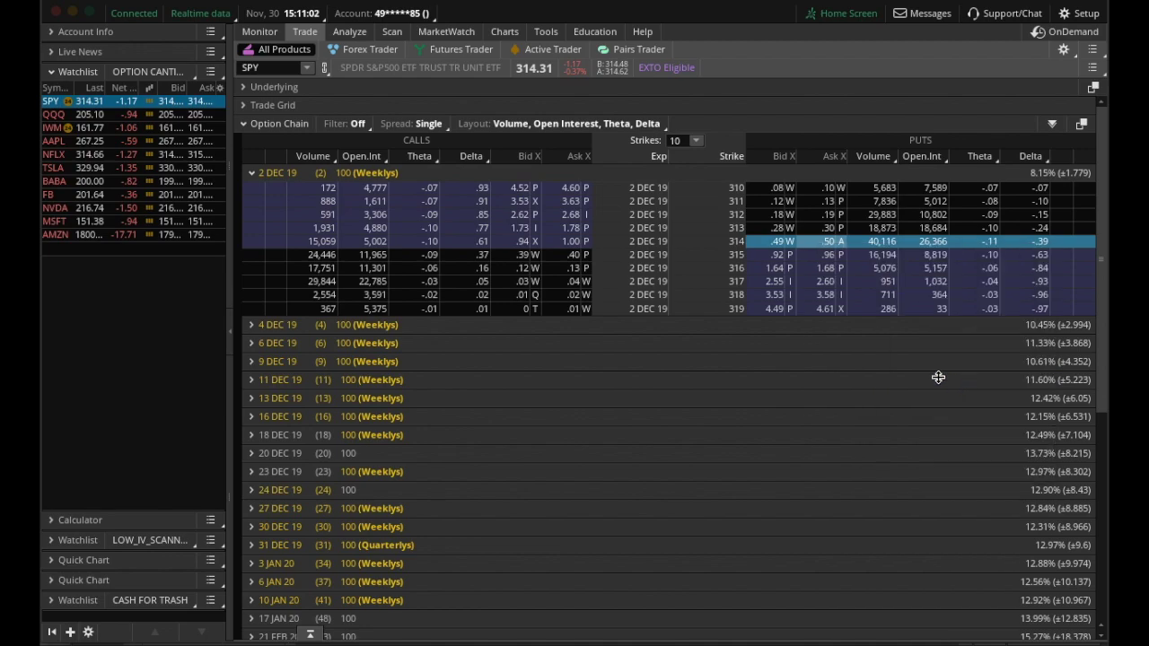
- Switch to Active Trader with a single-cell SPY chart layout, closing the sidebar Active Trader panel
click(536, 51)
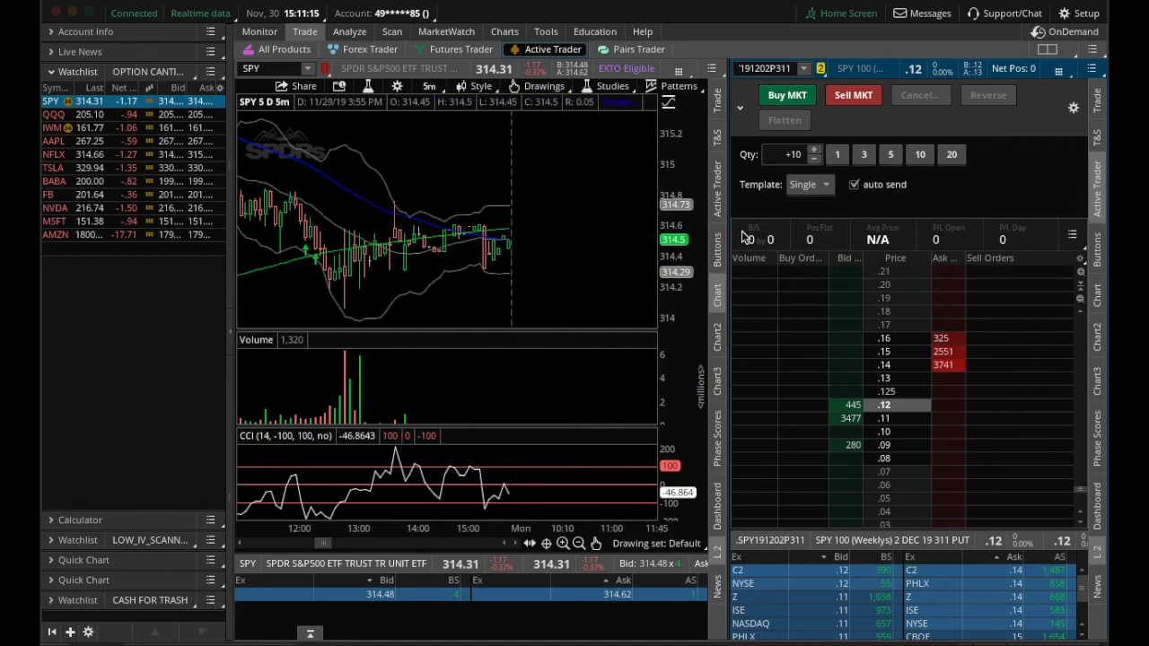
click(1074, 55)
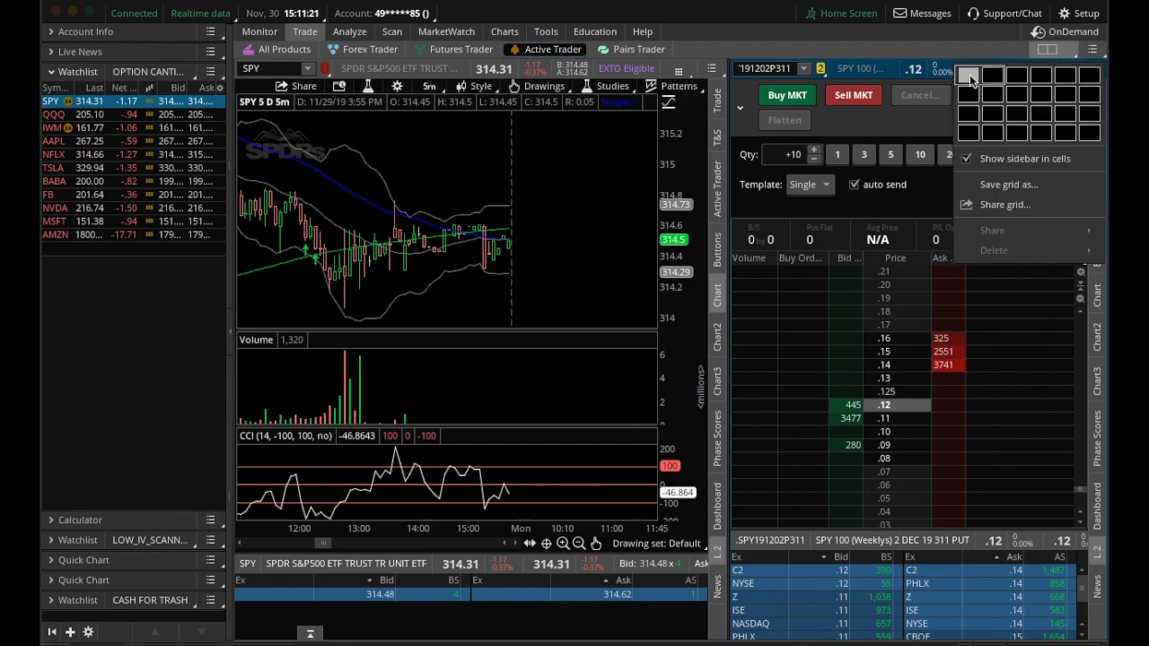
click(969, 76)
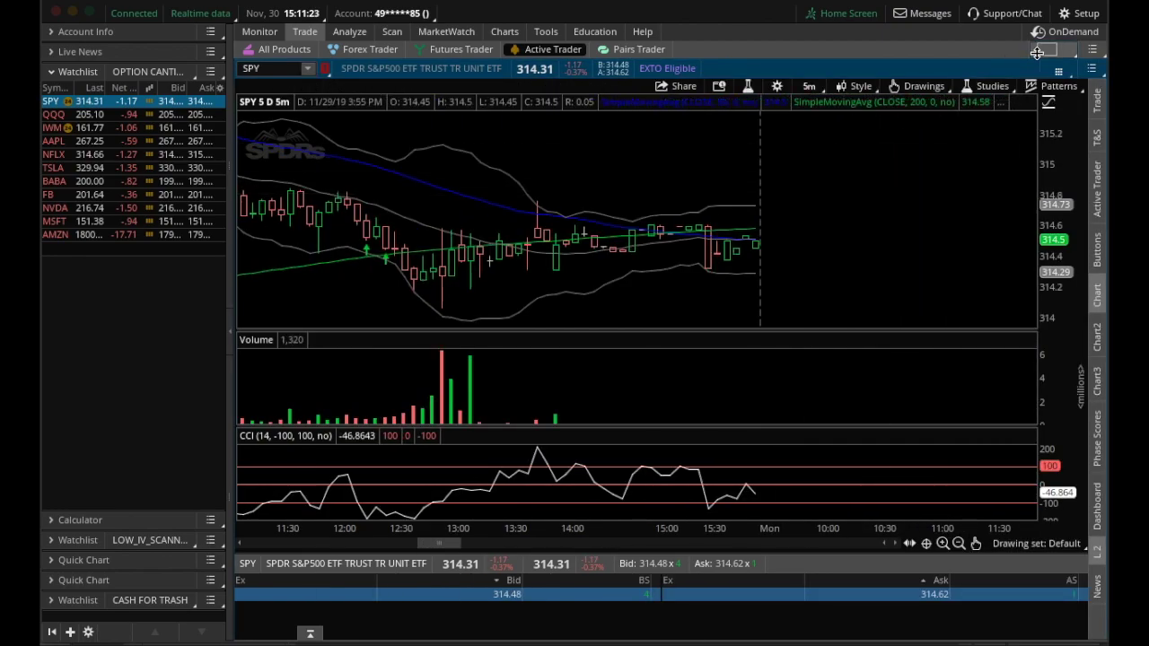
click(1097, 190)
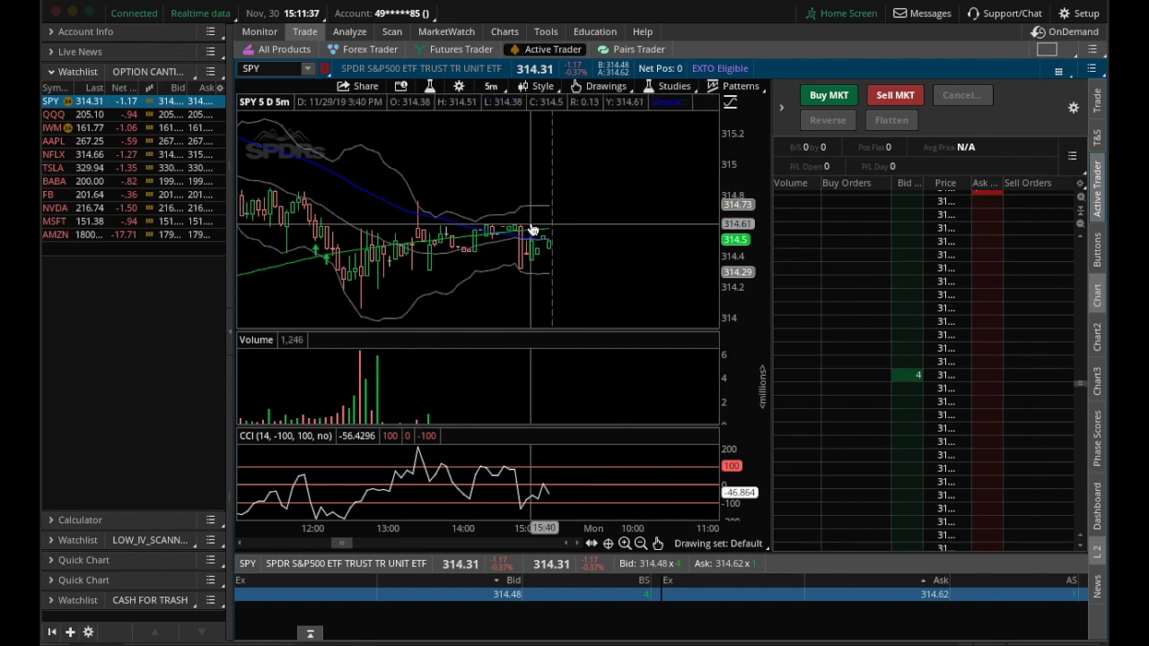
click(1096, 184)
click(1046, 50)
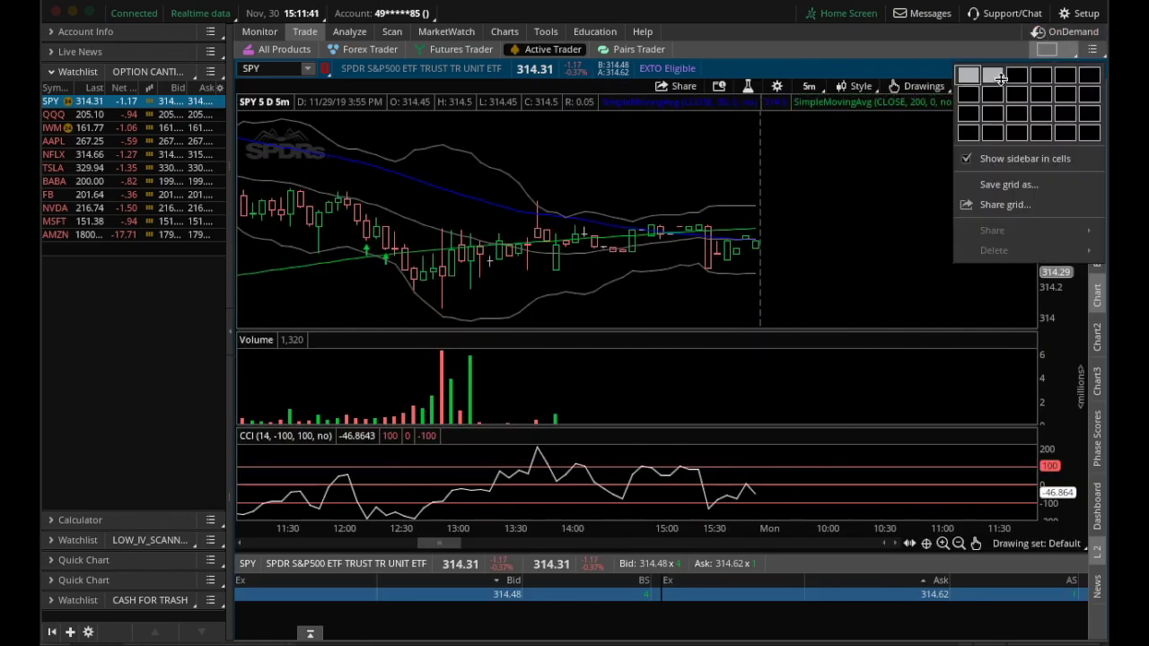
- Split into two columns and load the pasted .SPY191202P314 into the right ladder with Level 2 quotes
click(987, 79)
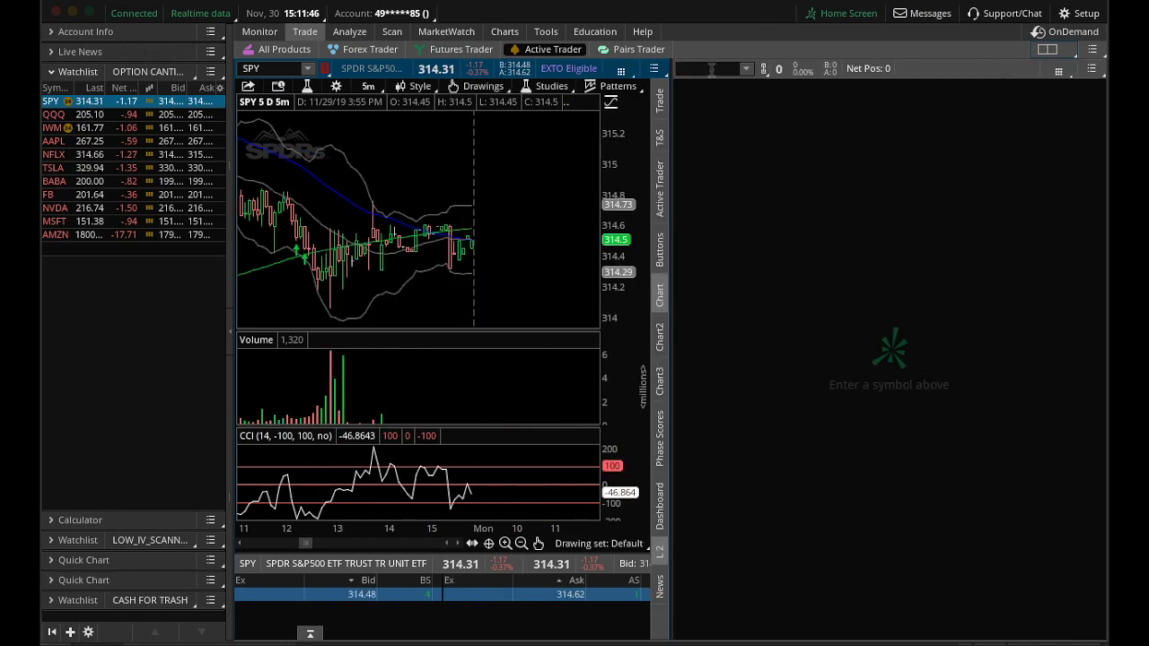
click(710, 68)
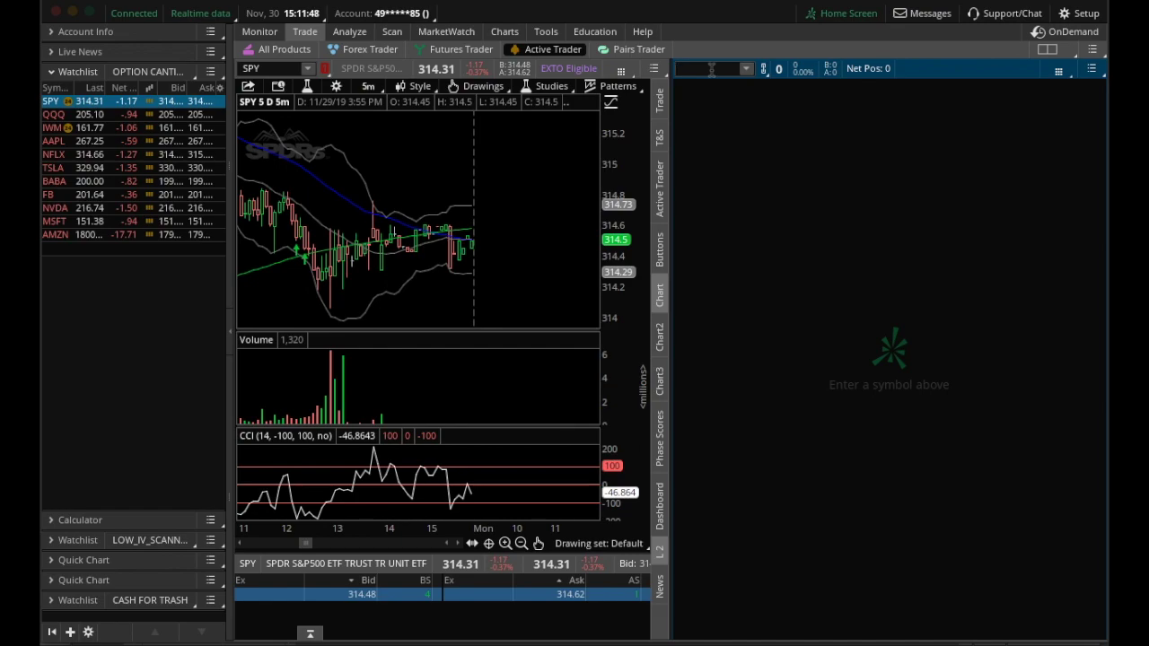
key(ctrl+v)
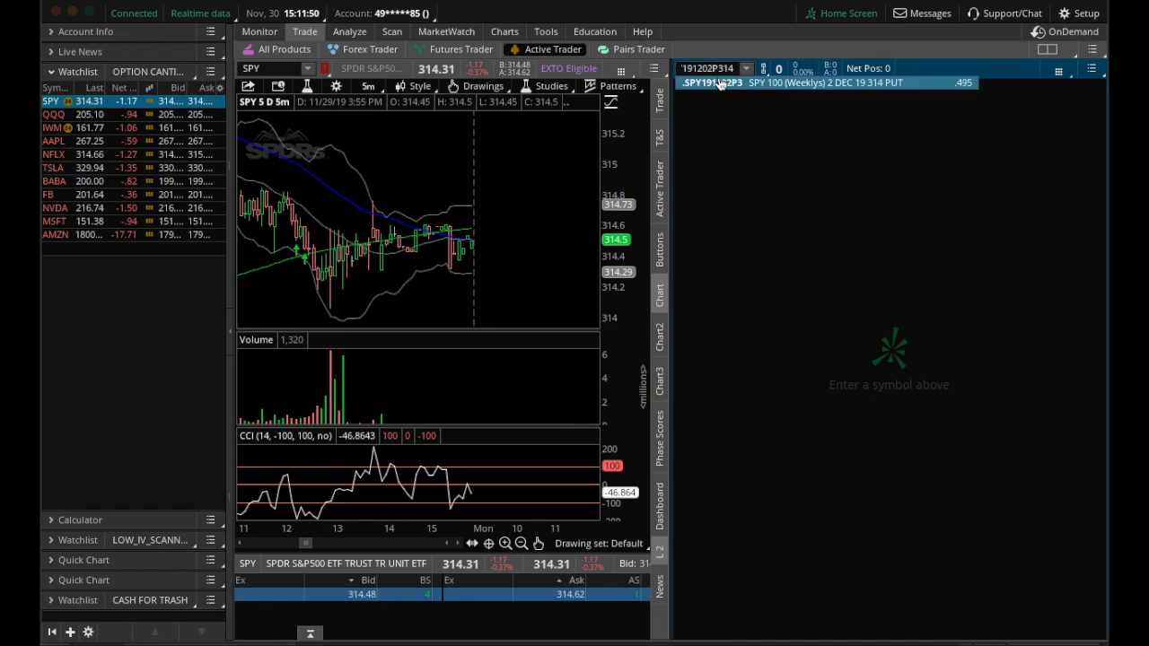
click(725, 84)
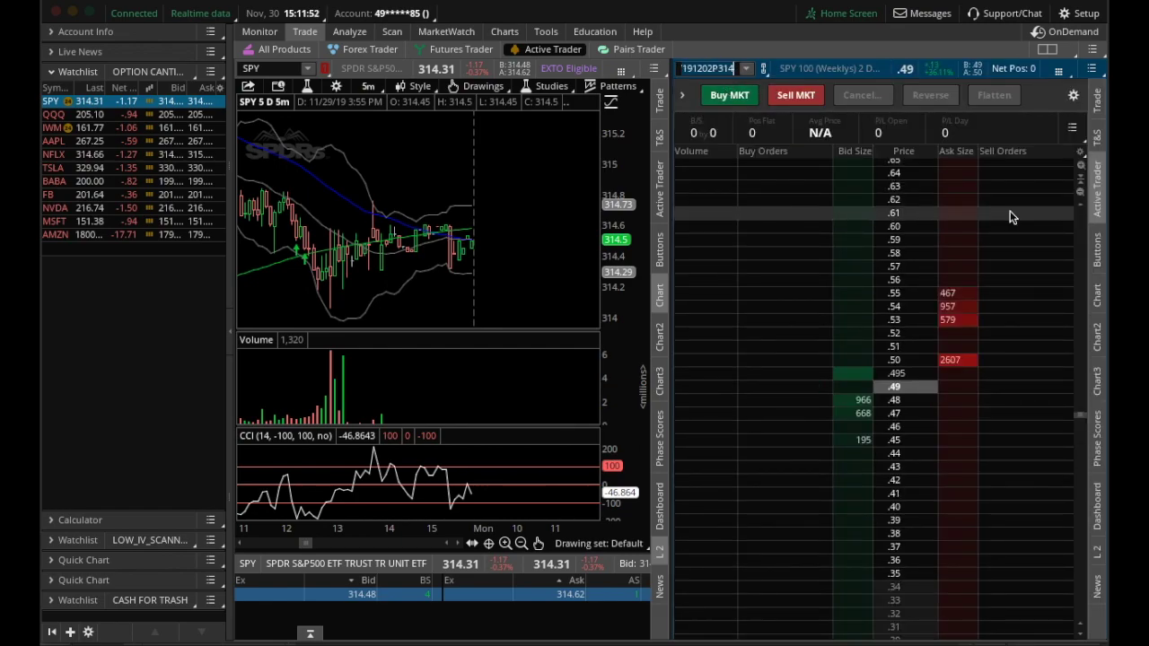
click(1097, 553)
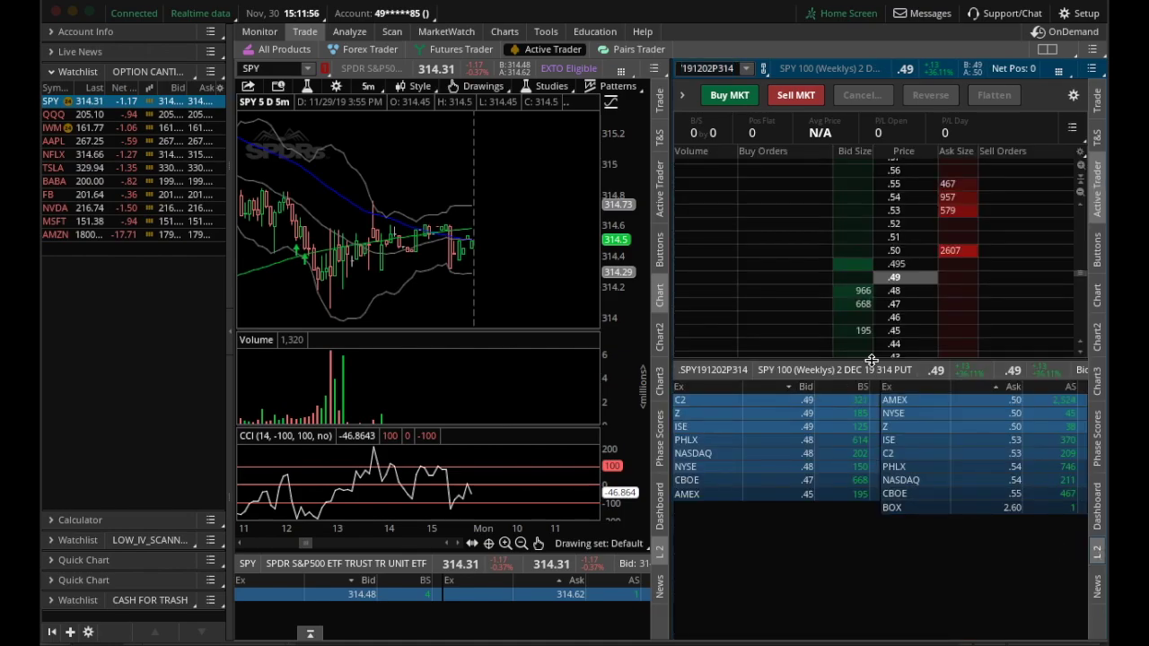
- Enlarge the 314 put ladder, reveal order settings, and set quantity to +20 keeping the Single template
drag(869, 366, 869, 440)
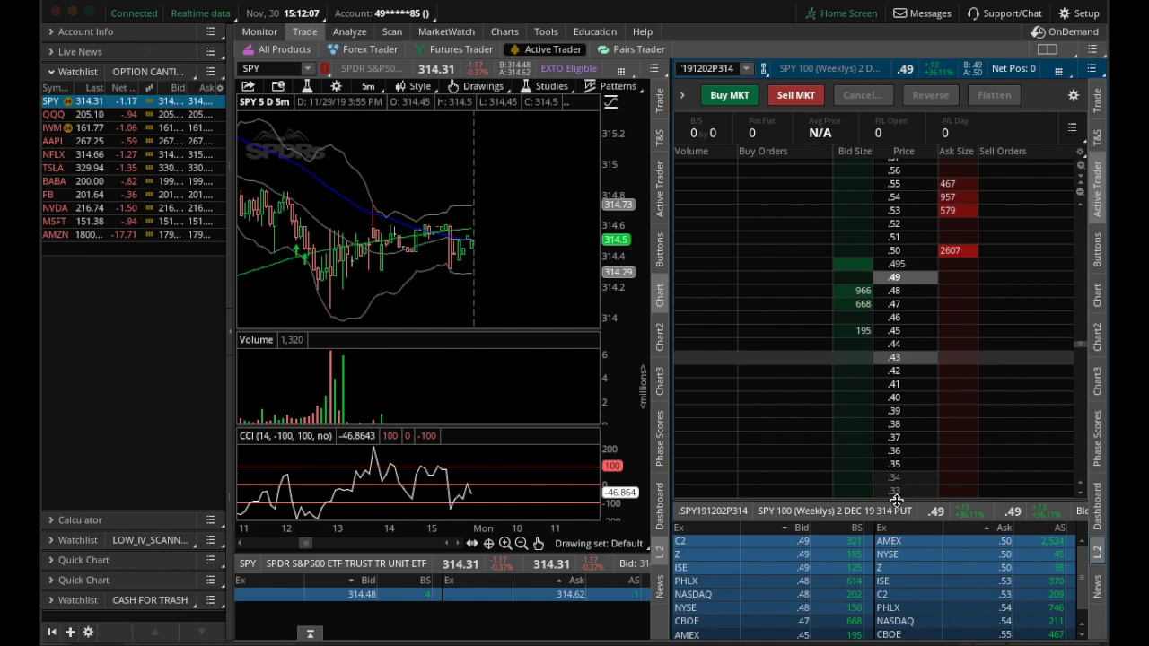
click(683, 95)
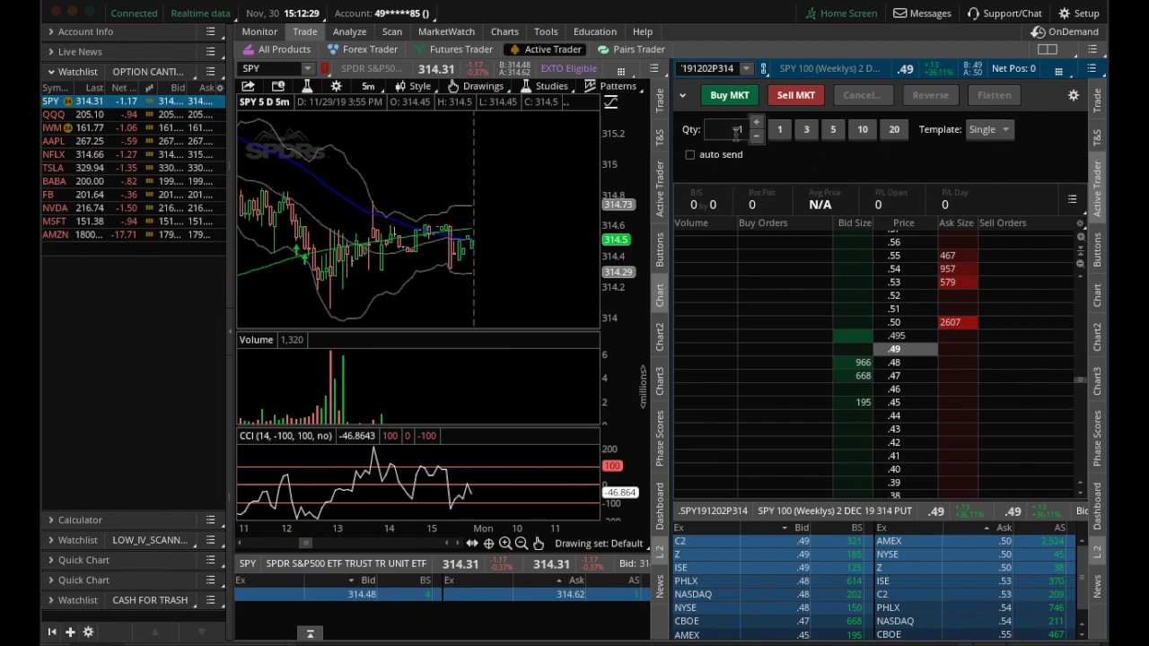
click(757, 122)
click(757, 123)
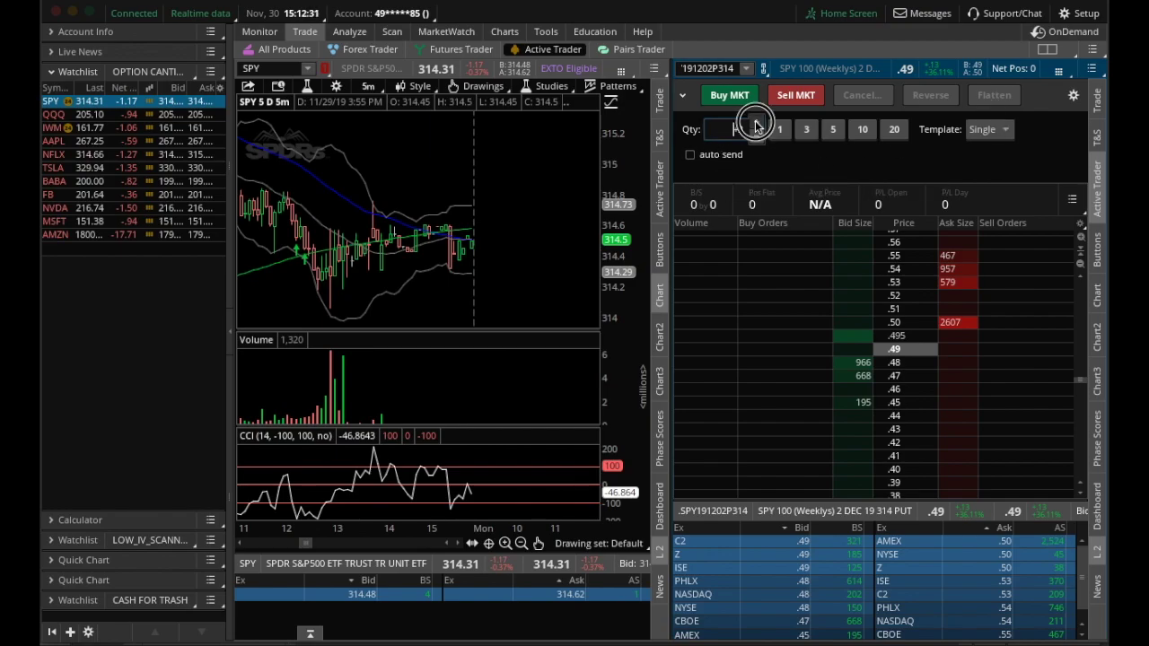
click(756, 122)
click(759, 139)
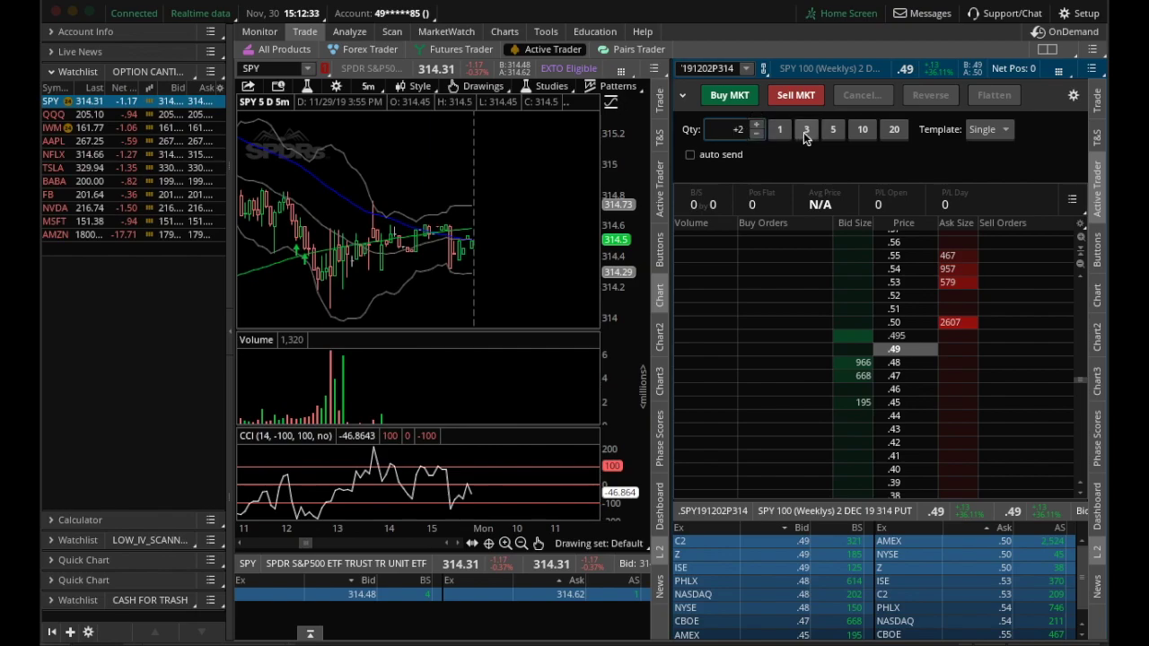
click(806, 131)
click(860, 131)
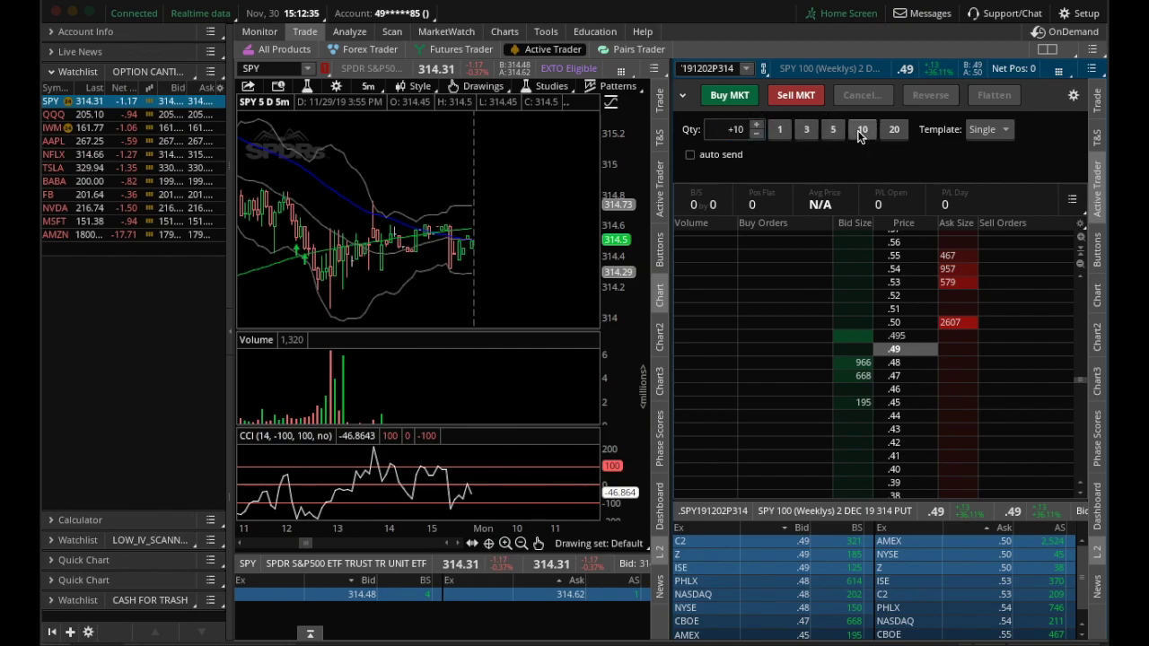
click(897, 131)
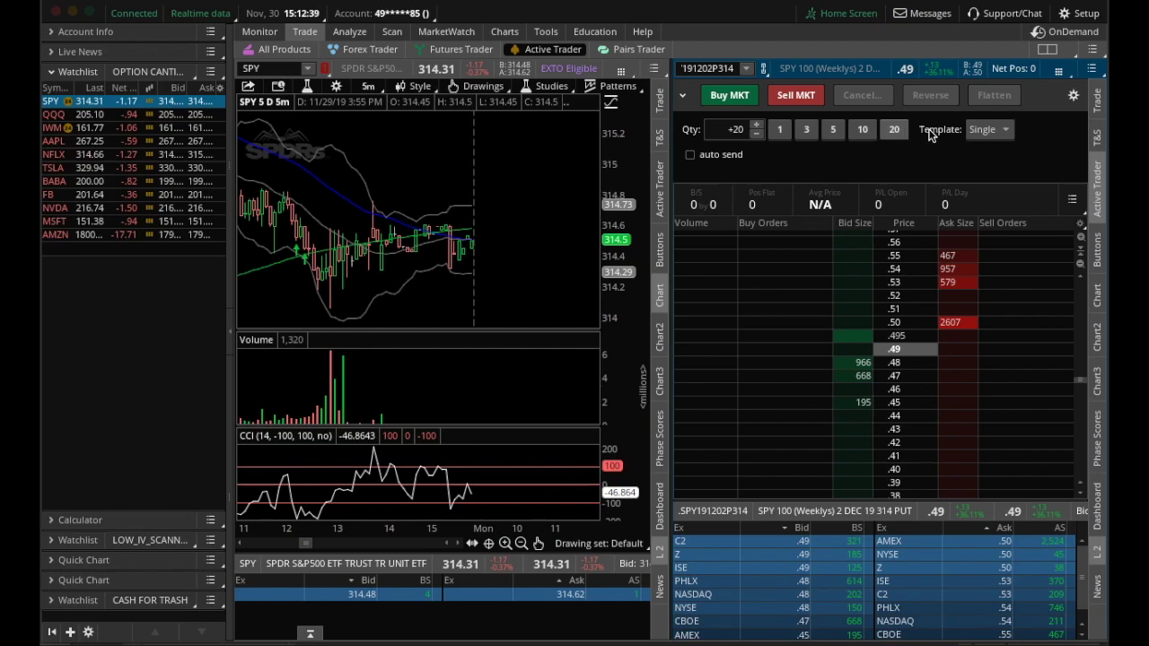
click(987, 131)
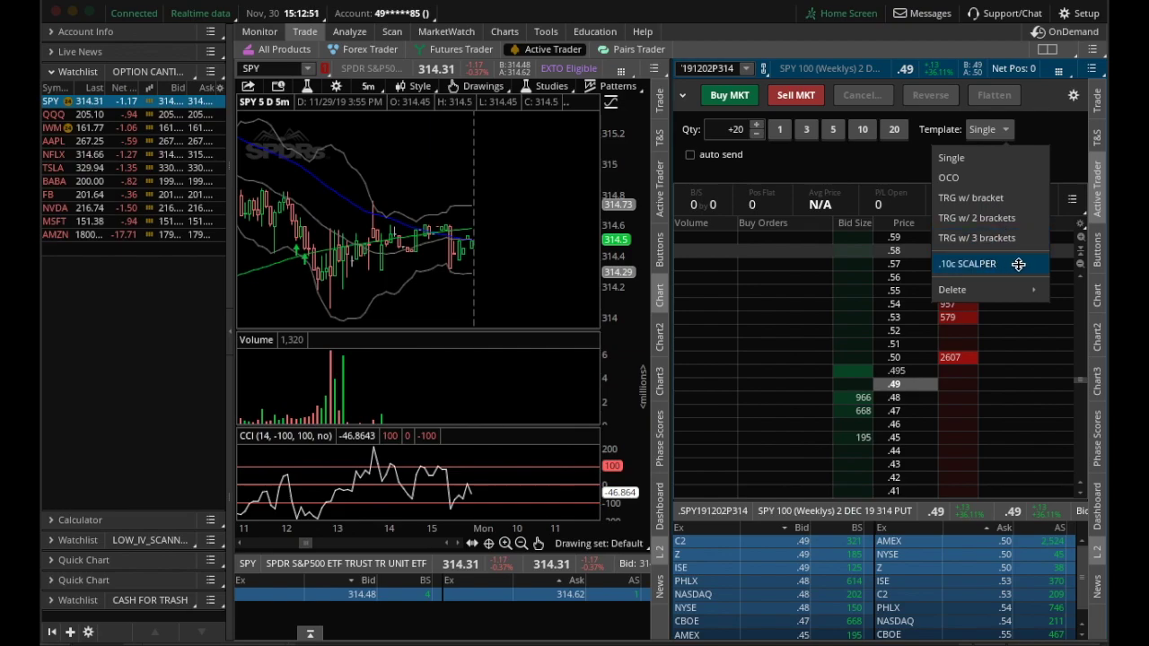
click(1042, 132)
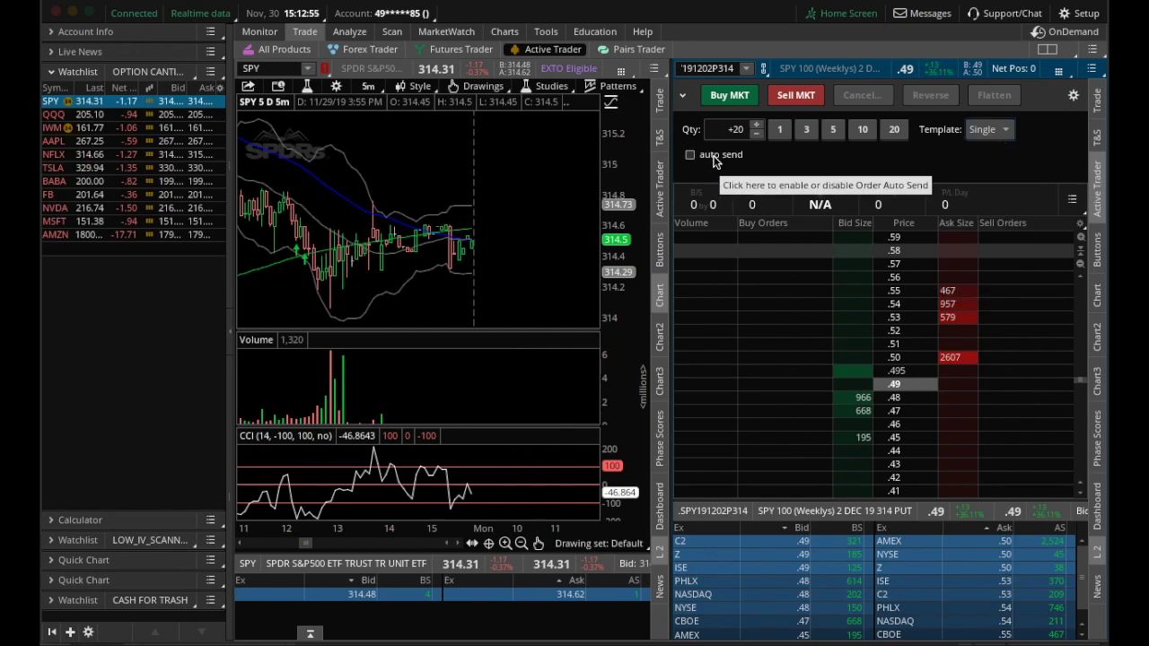
- Reset quantity to +1, discard a trial .47 limit buy unsent, and turn on auto send
click(778, 130)
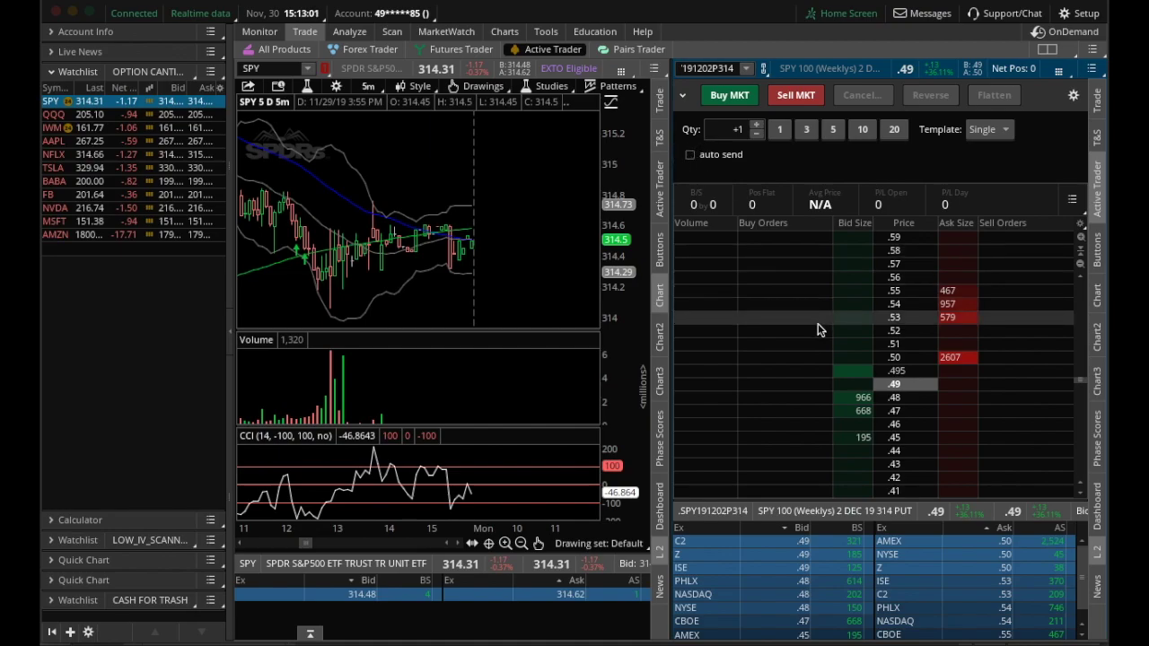
click(853, 420)
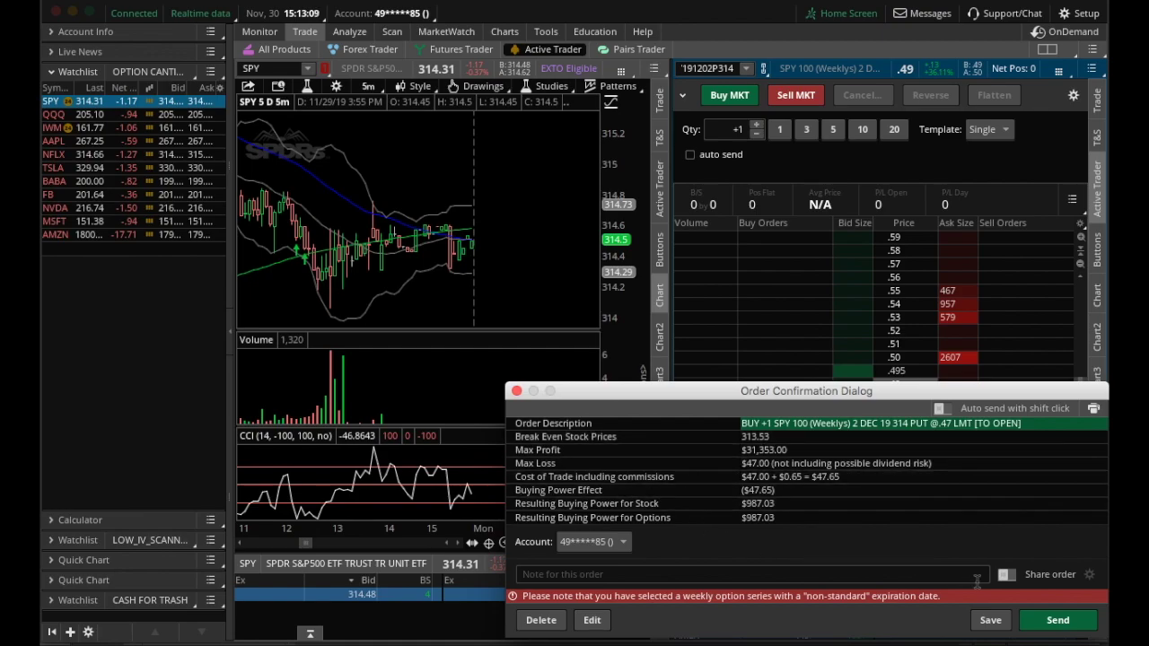
click(542, 620)
click(692, 155)
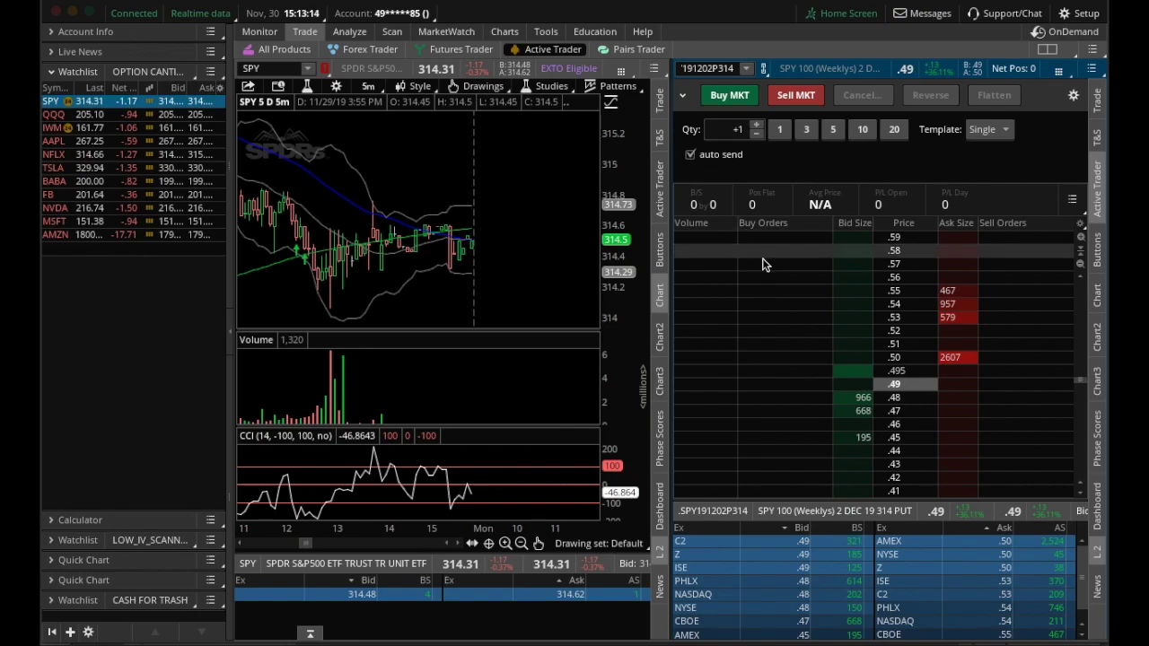
- Send a +1 limit buy at .47, cancel it, then turn auto send off
click(844, 416)
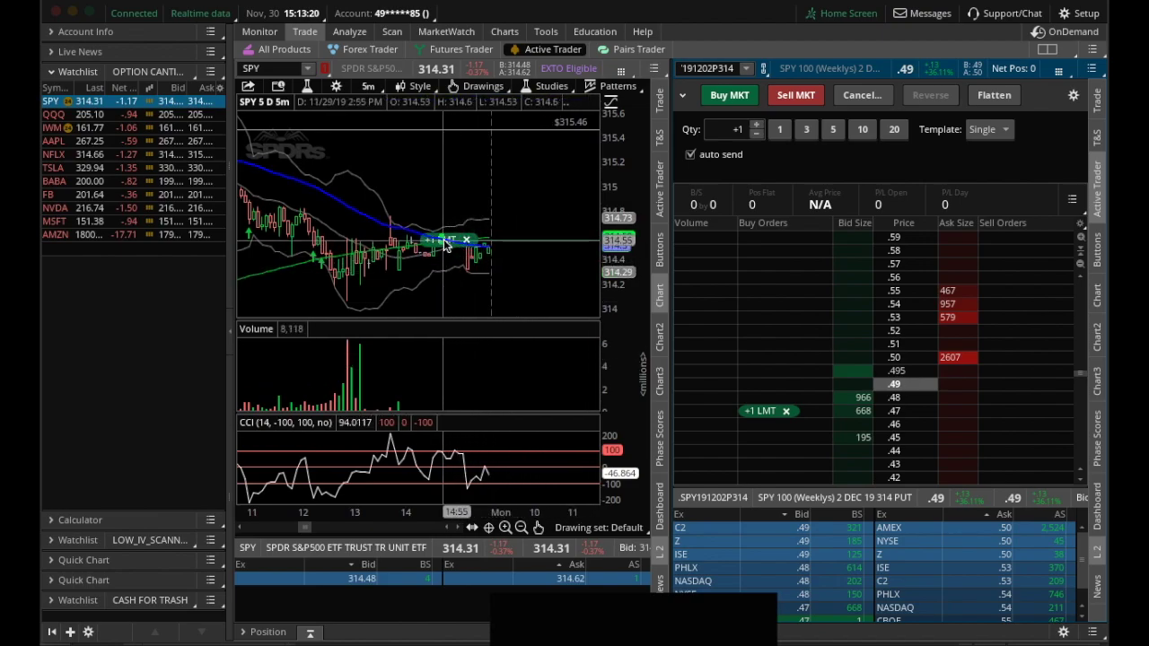
scroll(755, 567, down, 2)
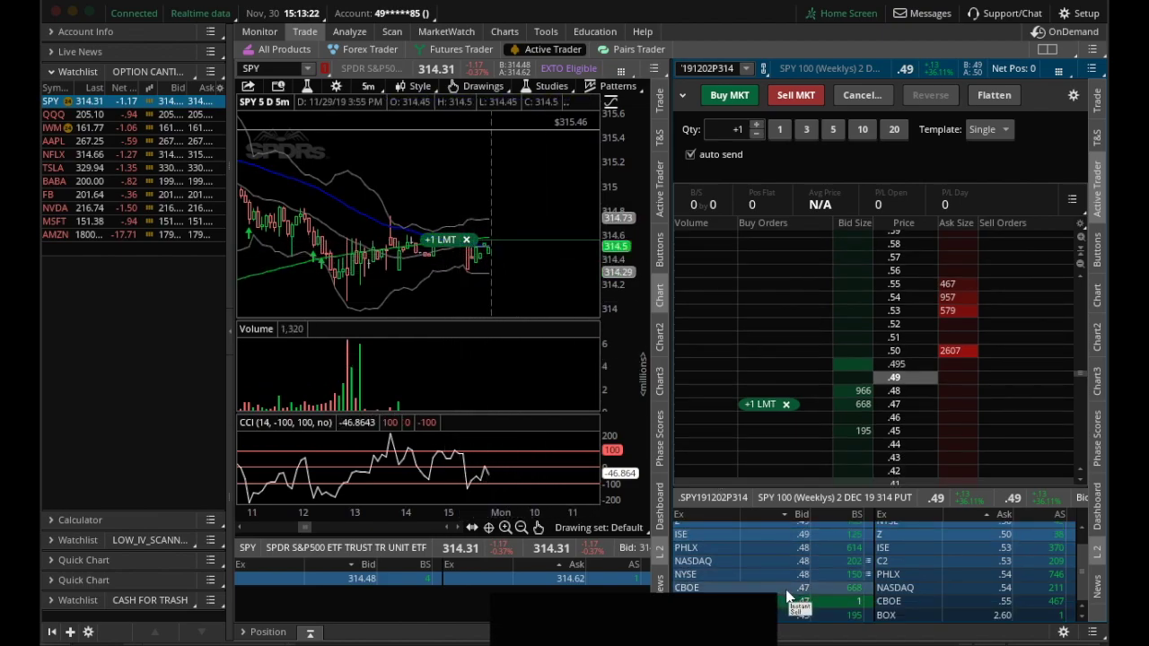
scroll(819, 579, up, 2)
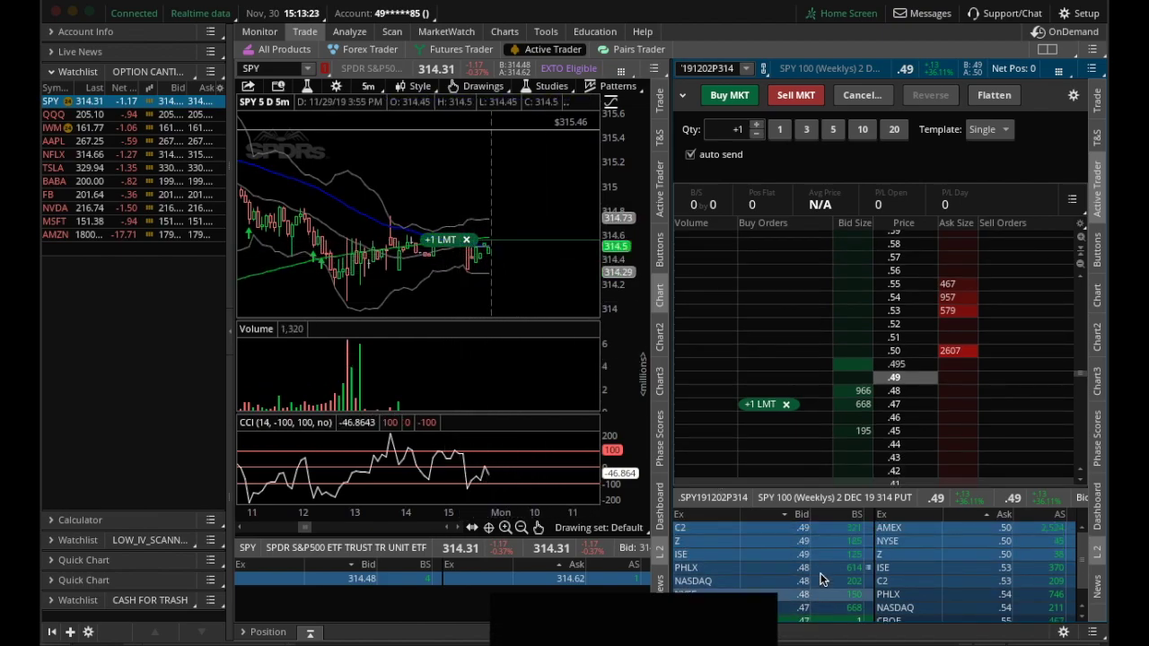
click(786, 404)
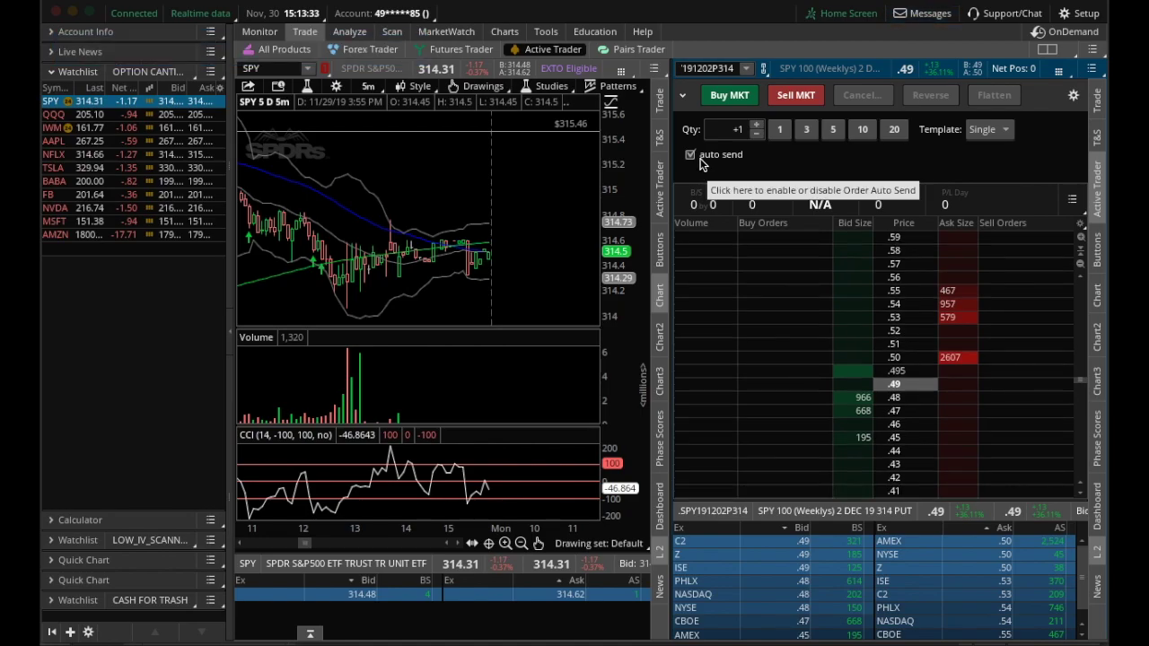
click(691, 154)
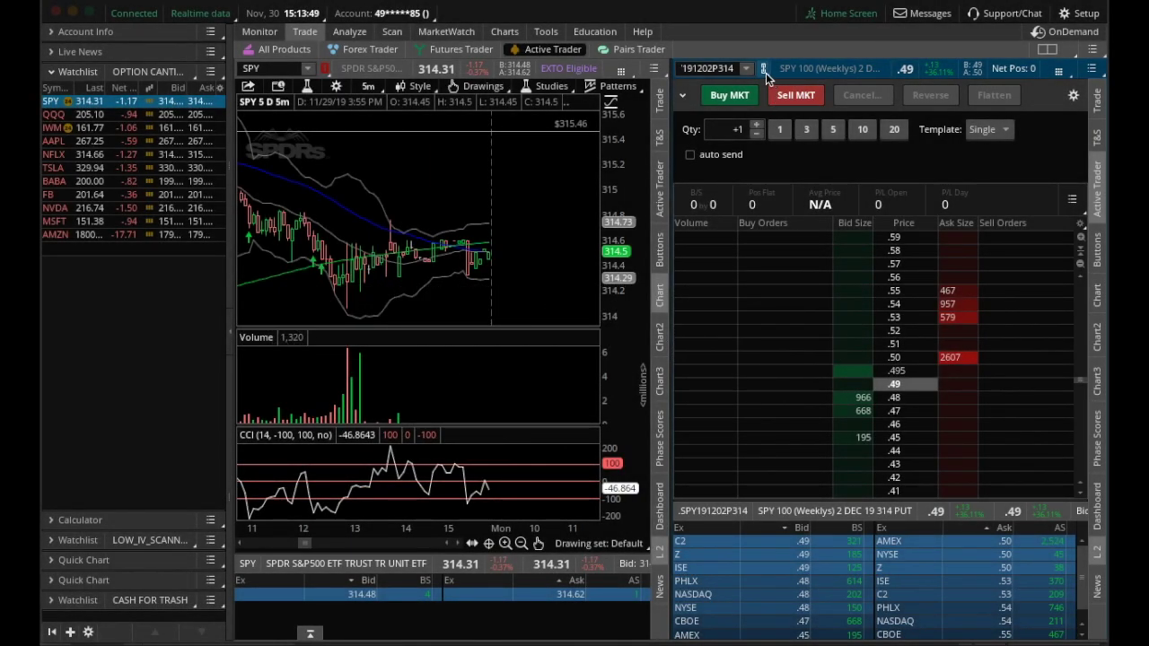
- Link the ladder to the yellow symbol group, load NFLX from Recent symbols, then return to the SPY option chain
click(765, 71)
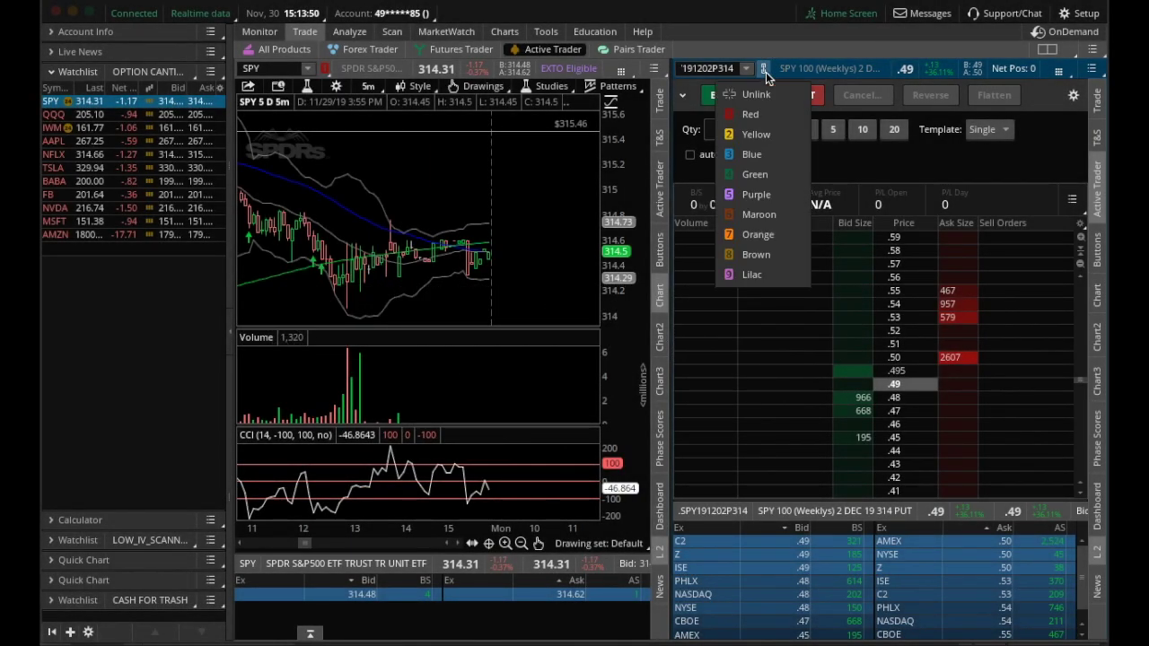
click(770, 134)
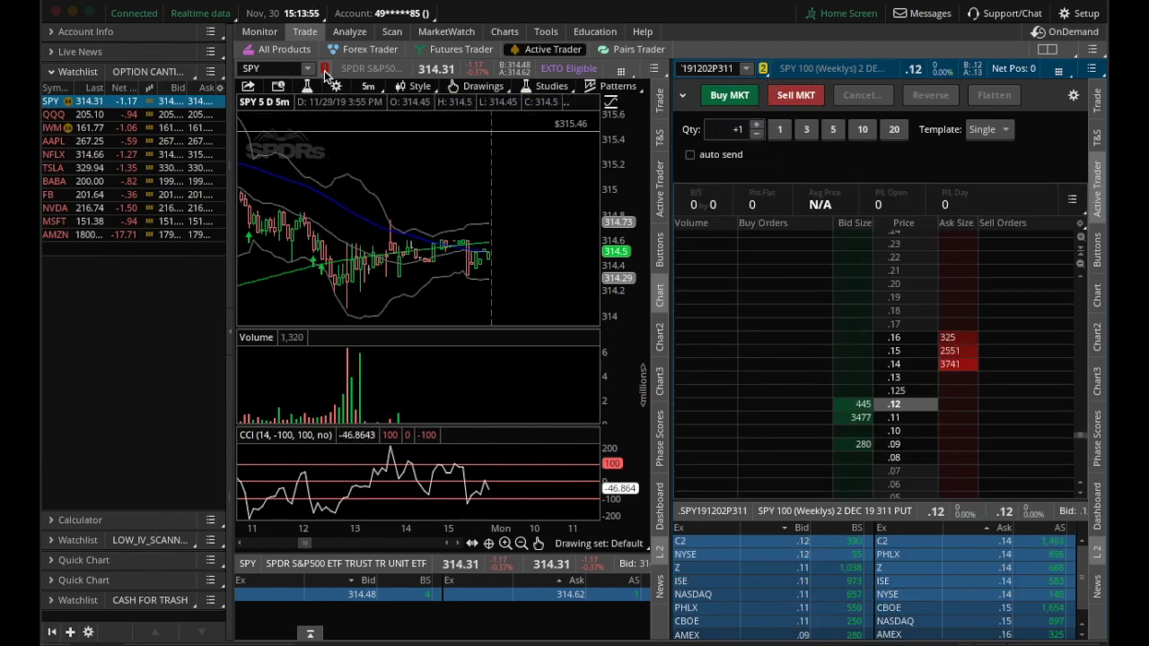
click(747, 70)
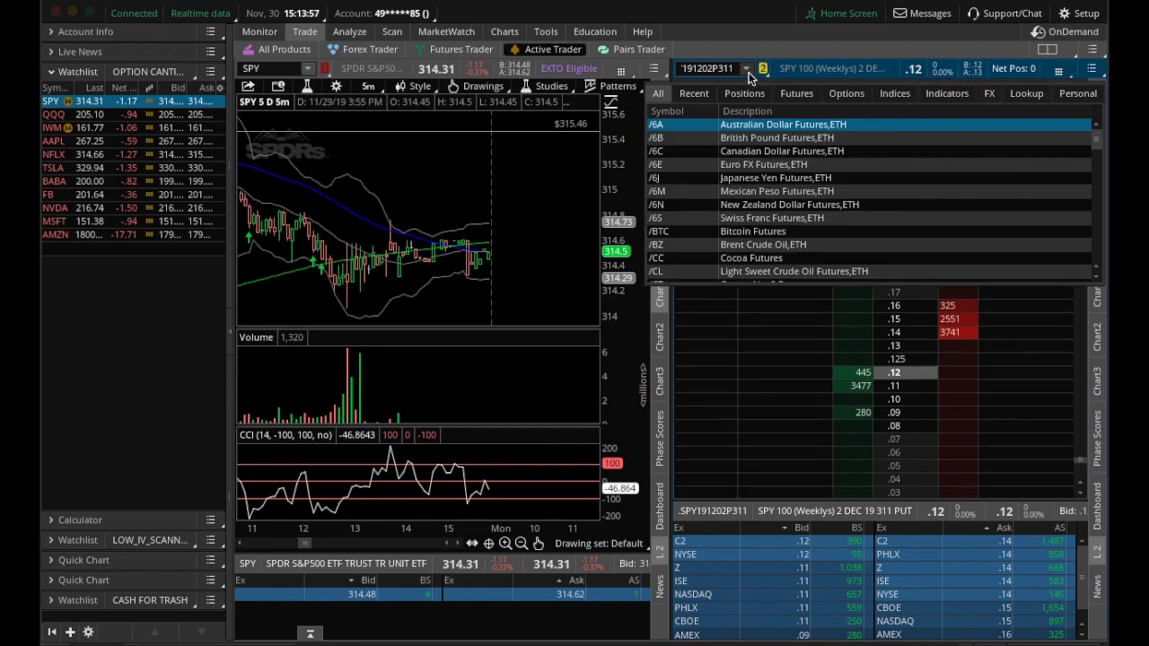
click(694, 94)
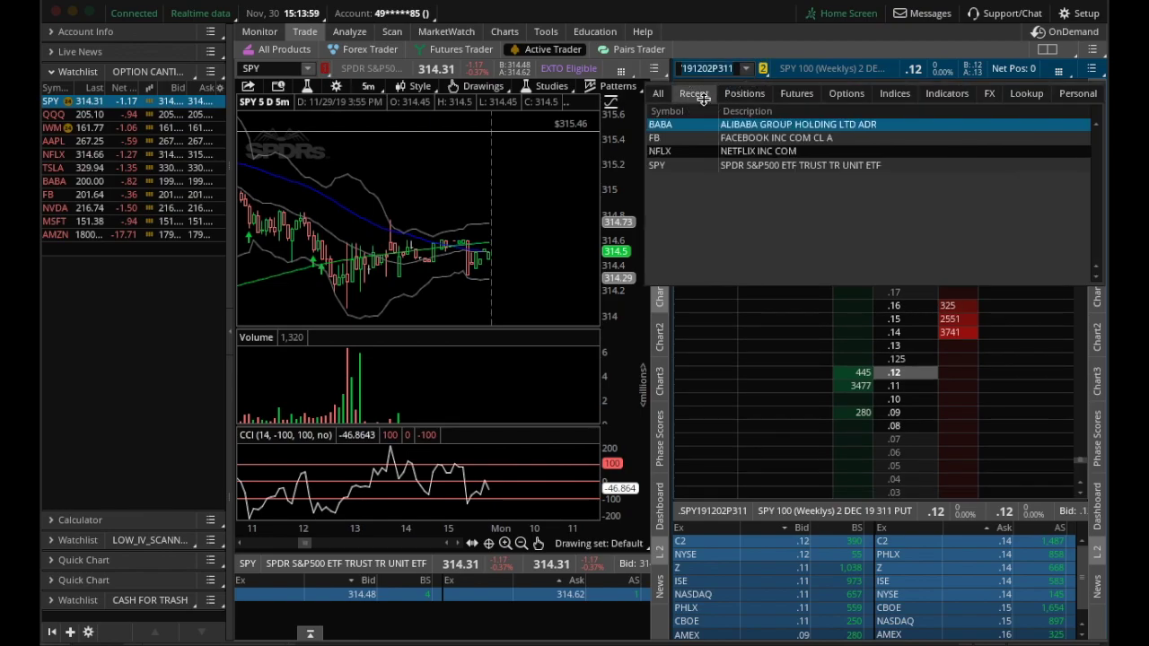
click(685, 153)
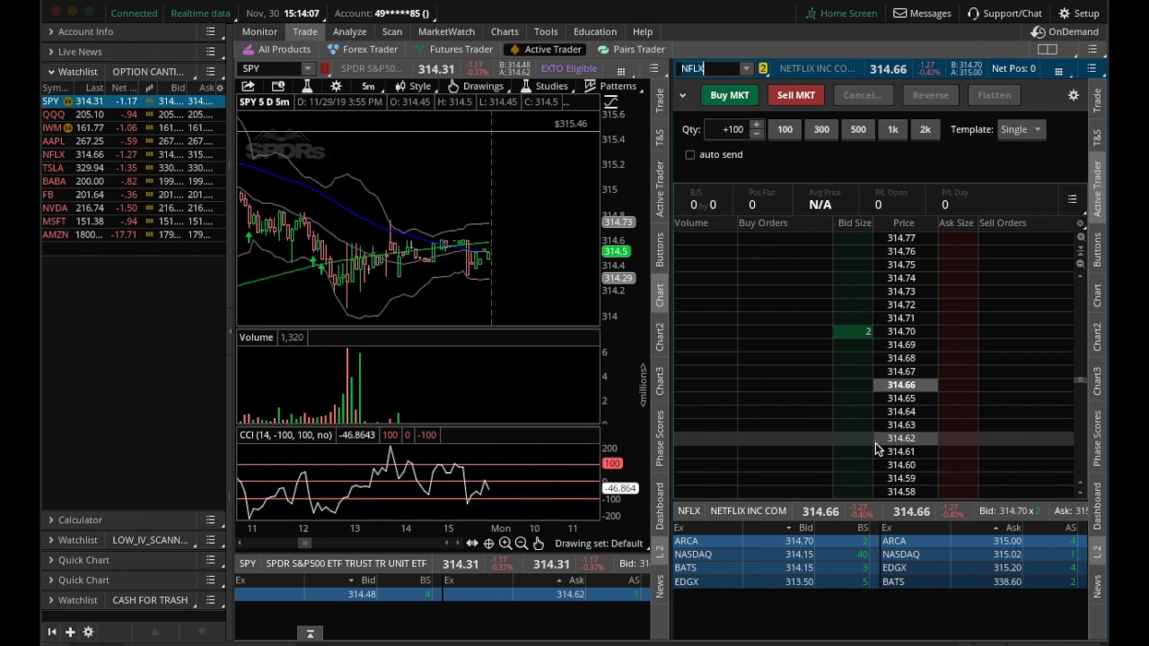
click(286, 49)
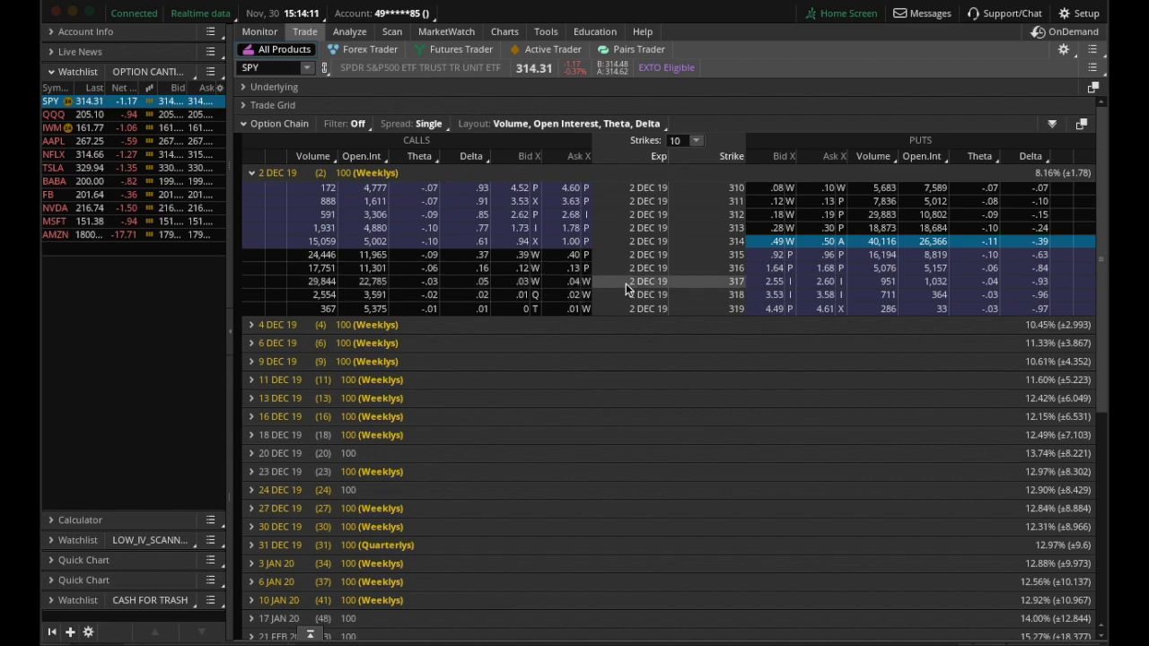
- Send the SPY 2 DEC 19 316 call (.SPY191202C316) to the yellow-linked windows
right_click(555, 280)
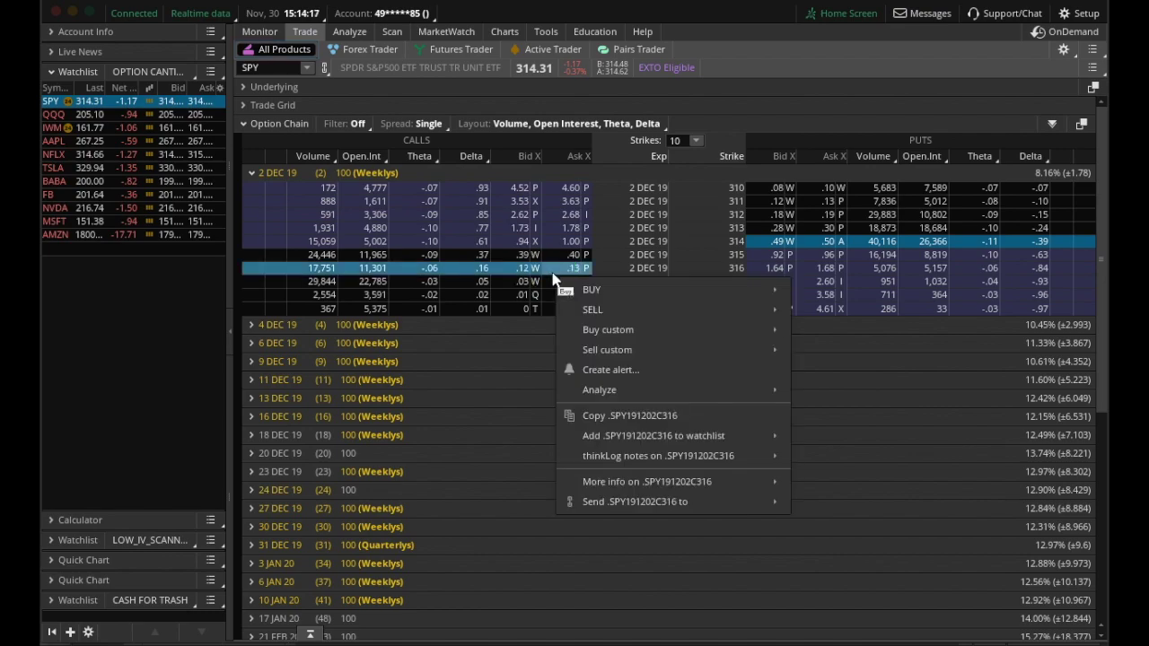
mouse_move(693, 505)
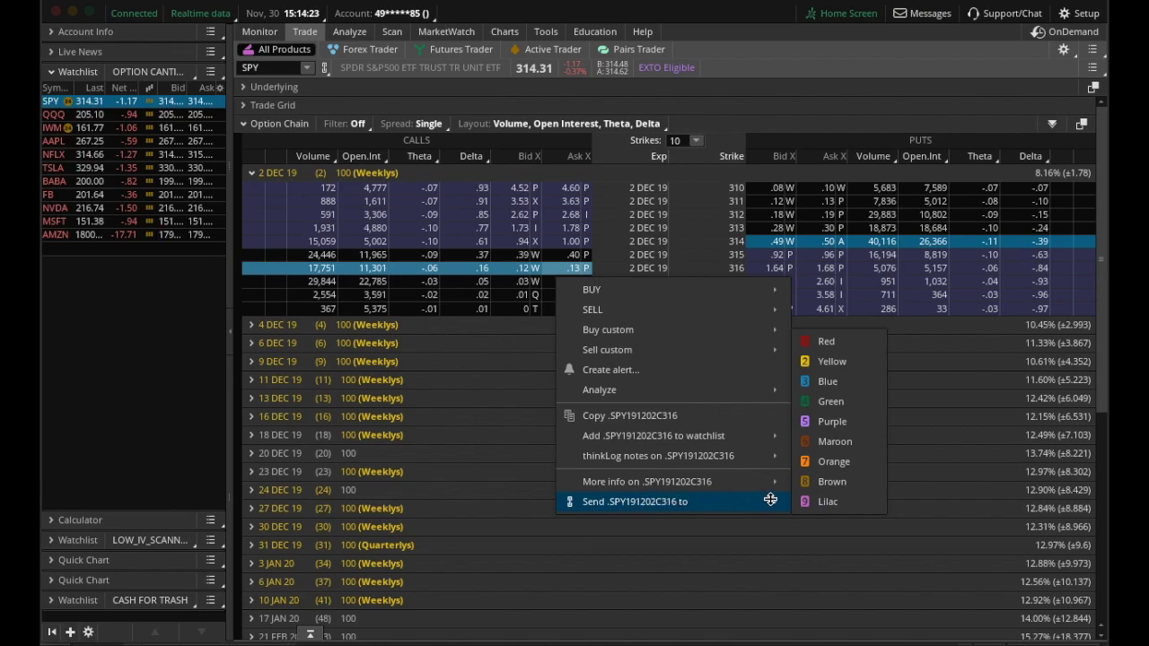
click(847, 368)
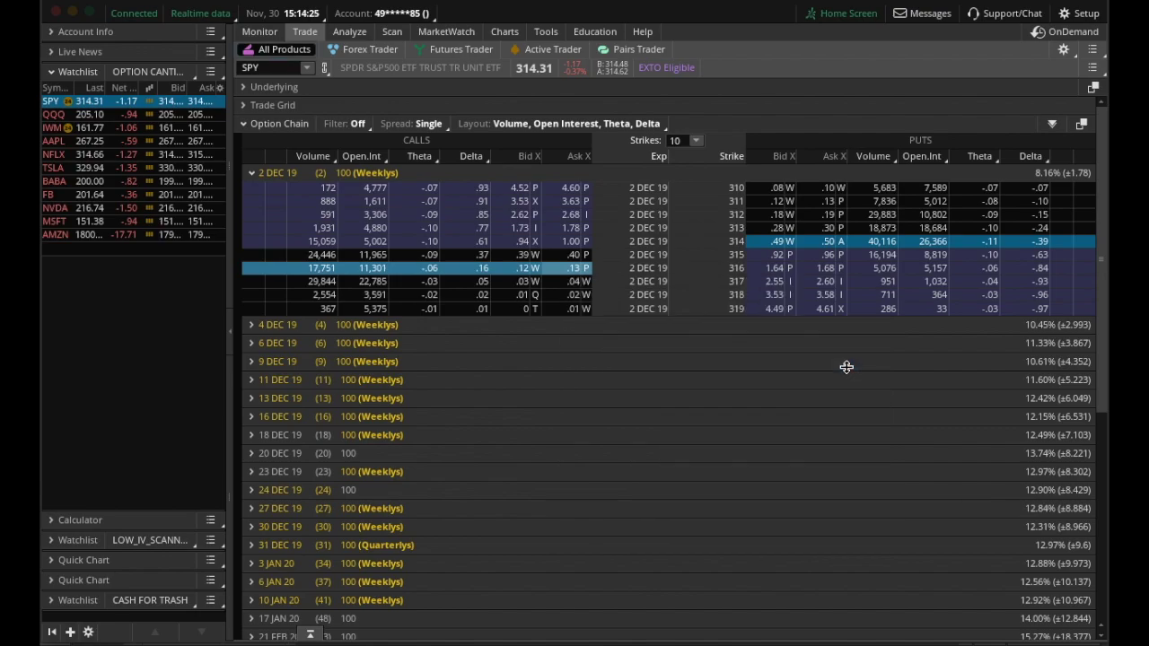
- In Active Trader, place a trial buy order at .07 on the 316 call ladder, then delete it
click(550, 50)
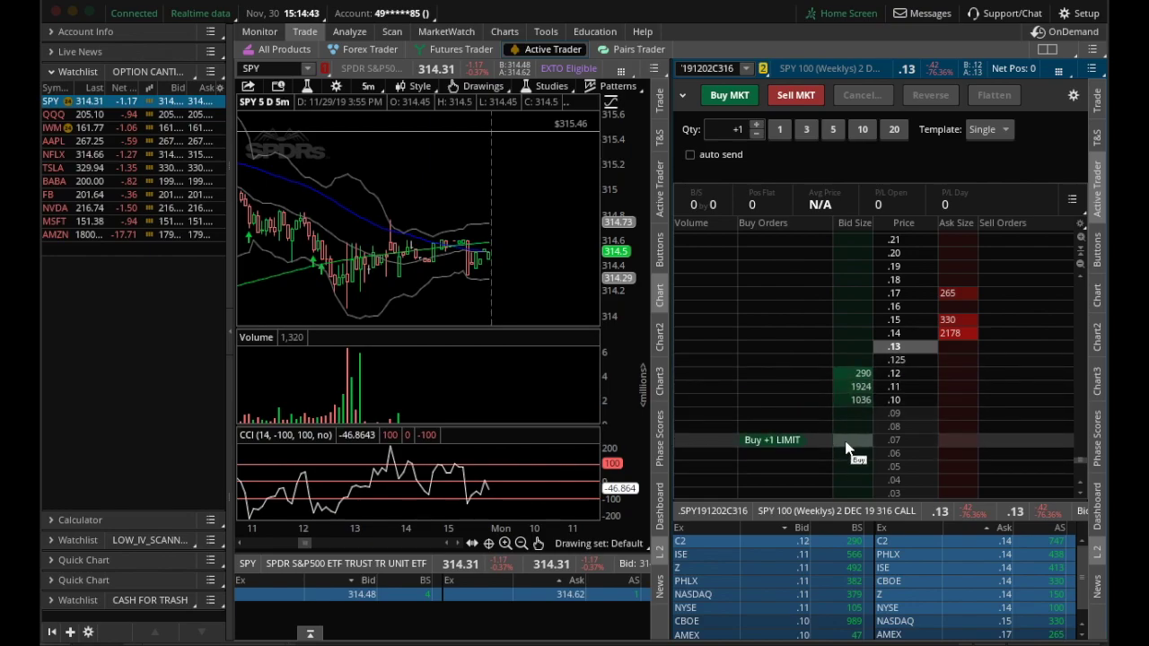
click(849, 447)
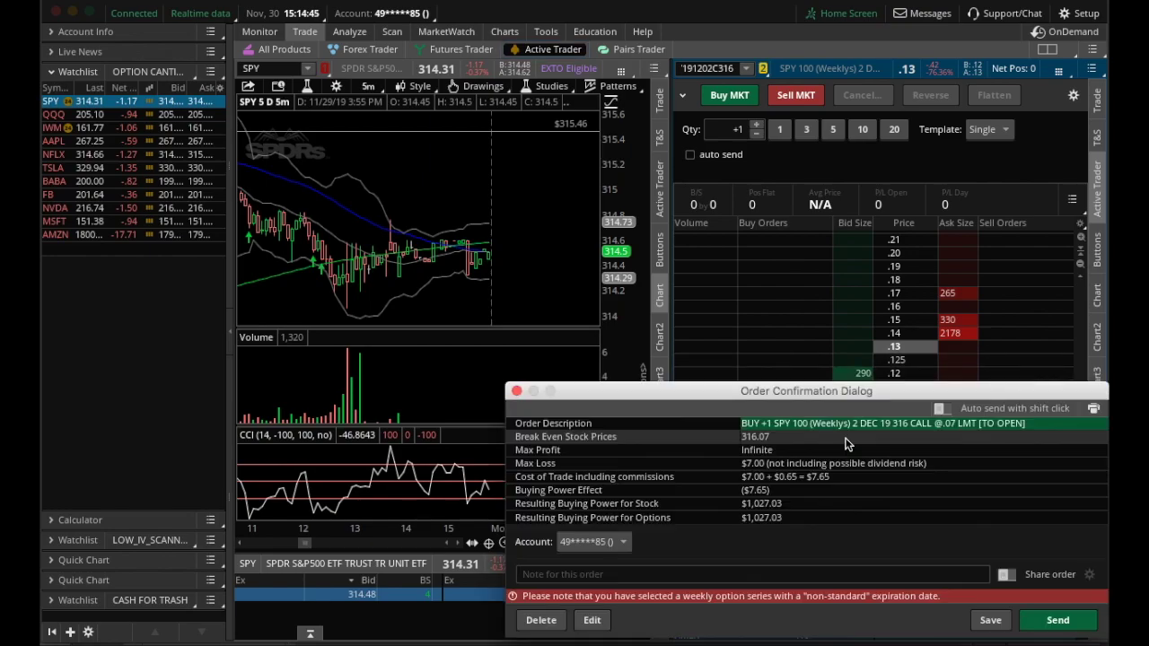
click(541, 621)
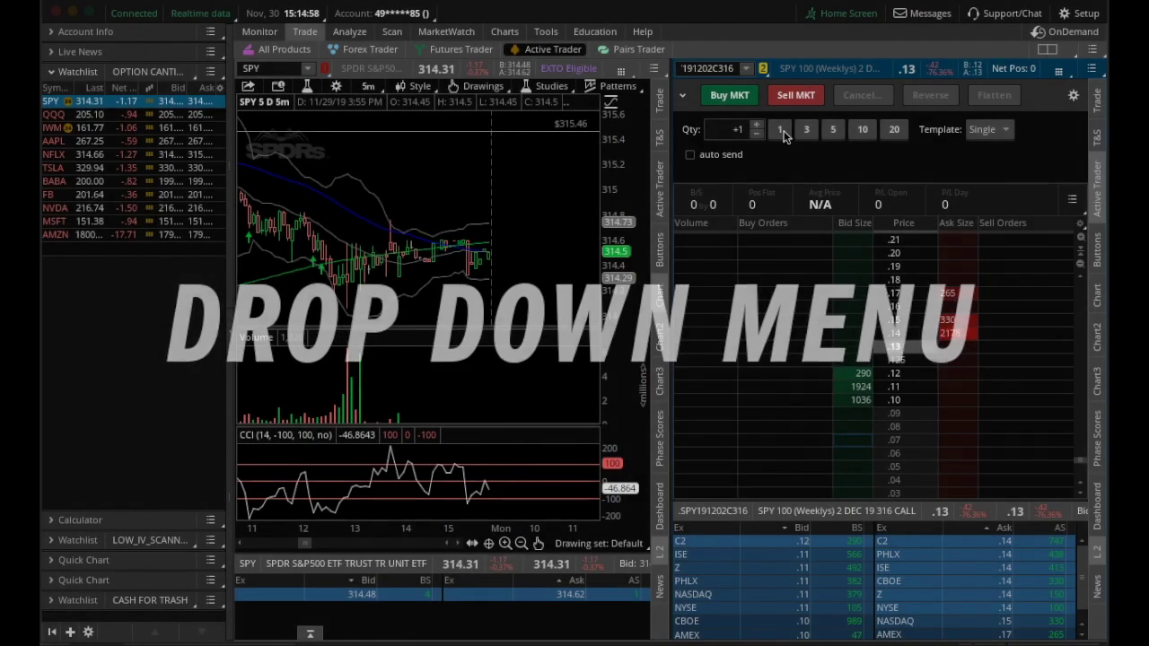
click(747, 71)
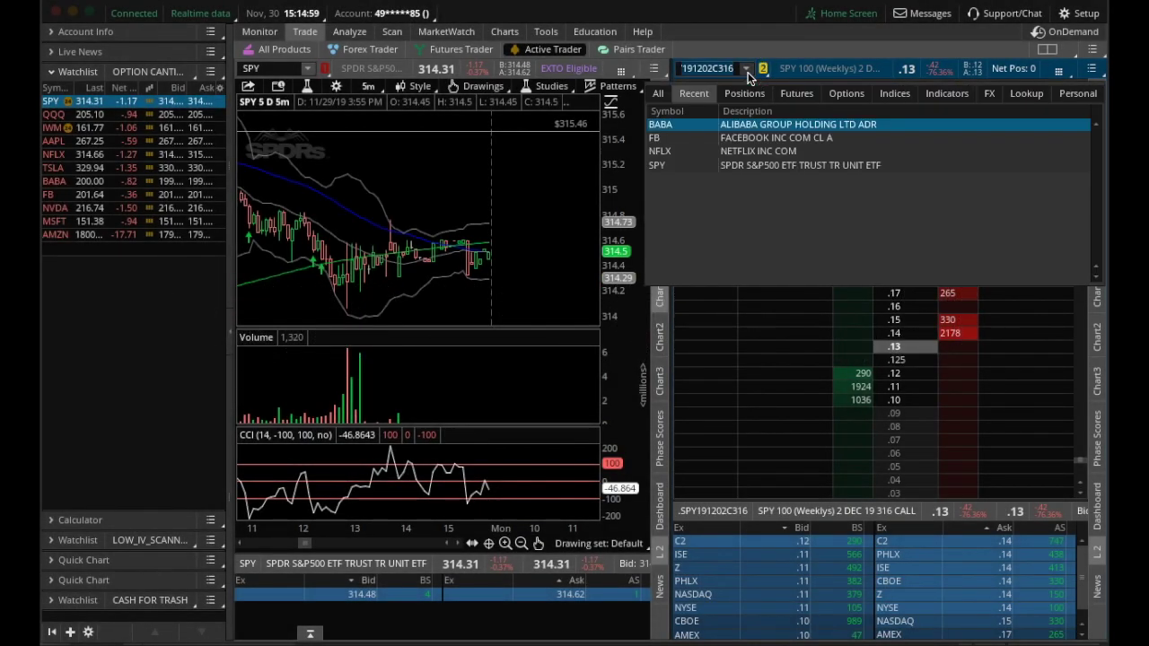
- Switch the symbol lookup to Options and pick SPY from the recent symbols
click(842, 94)
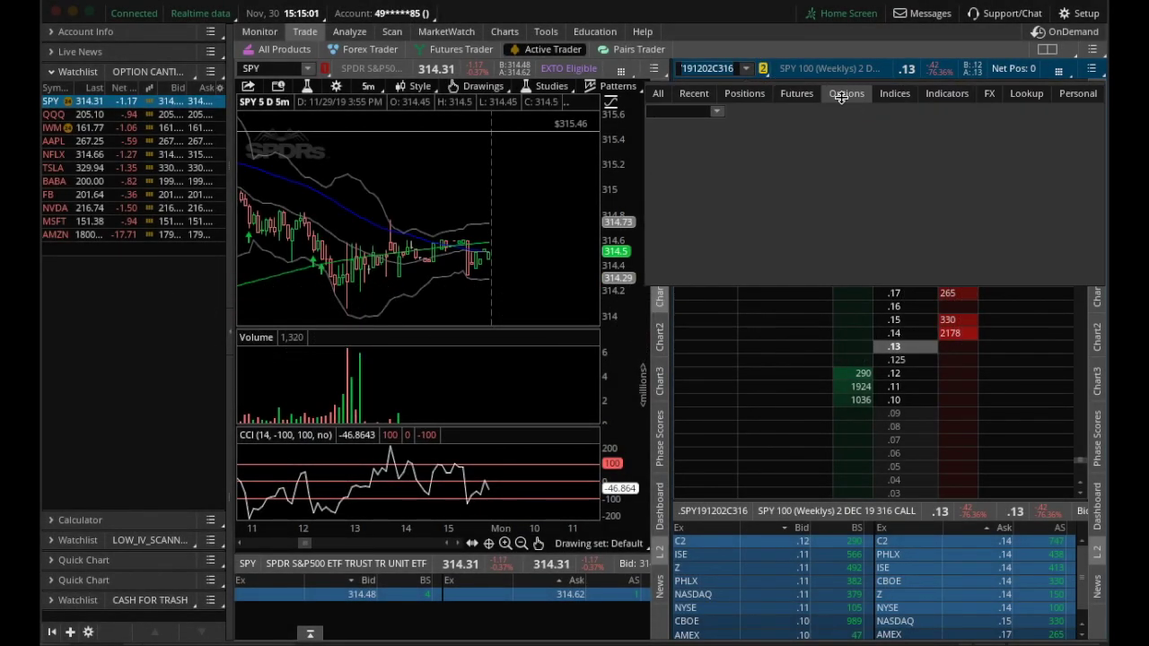
click(717, 111)
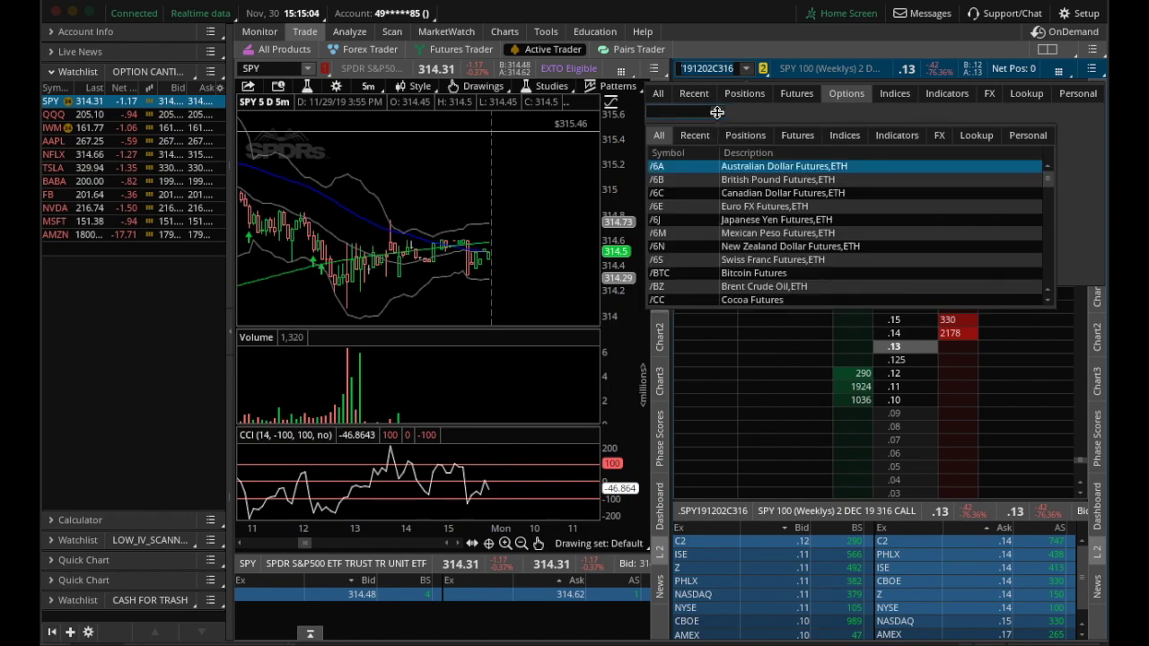
click(695, 135)
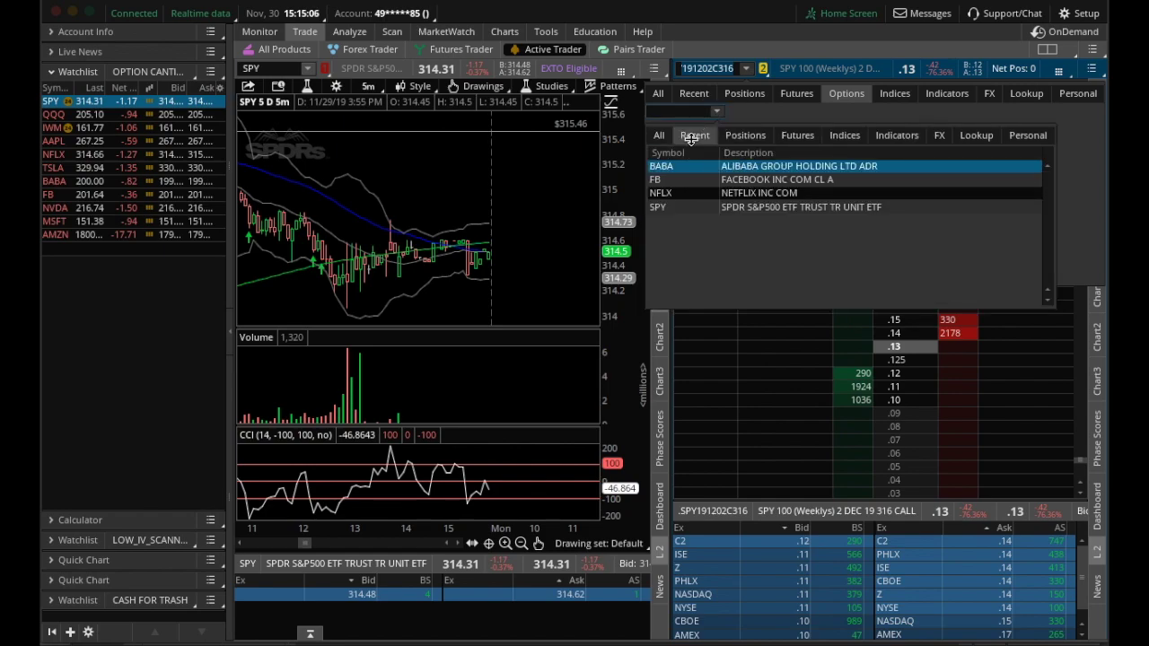
click(686, 206)
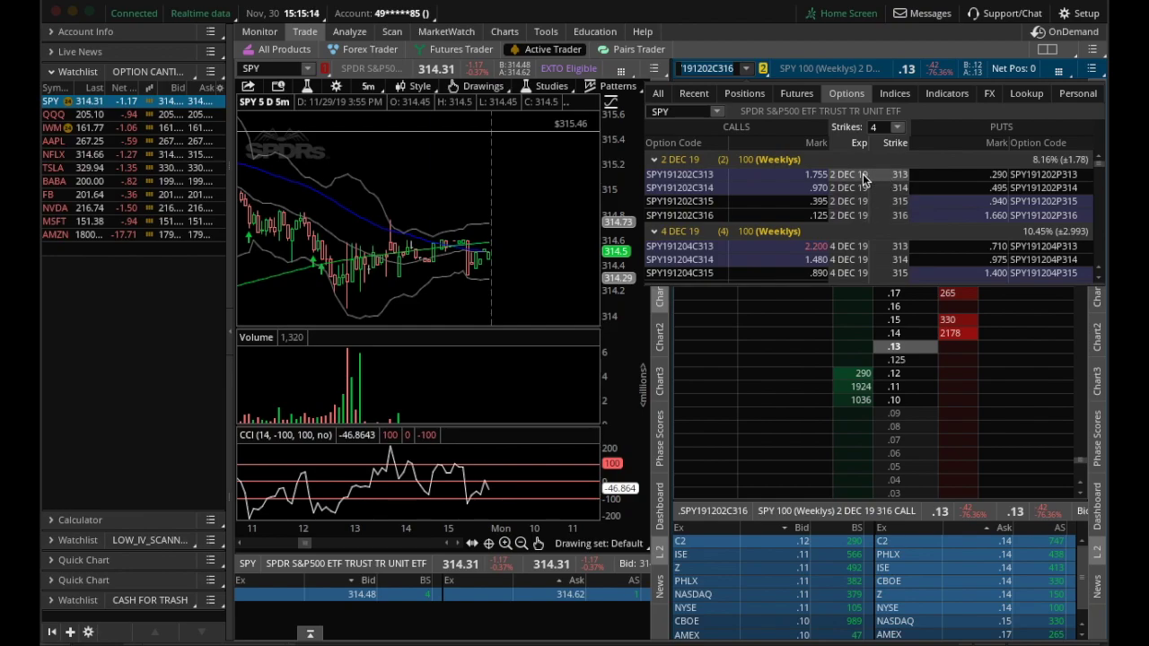
click(827, 260)
drag(827, 260, 872, 254)
- Collapse the 2, 4 and 6 DEC 19 expirations, re-expand 2 DEC 19, and show 10 strikes
click(654, 159)
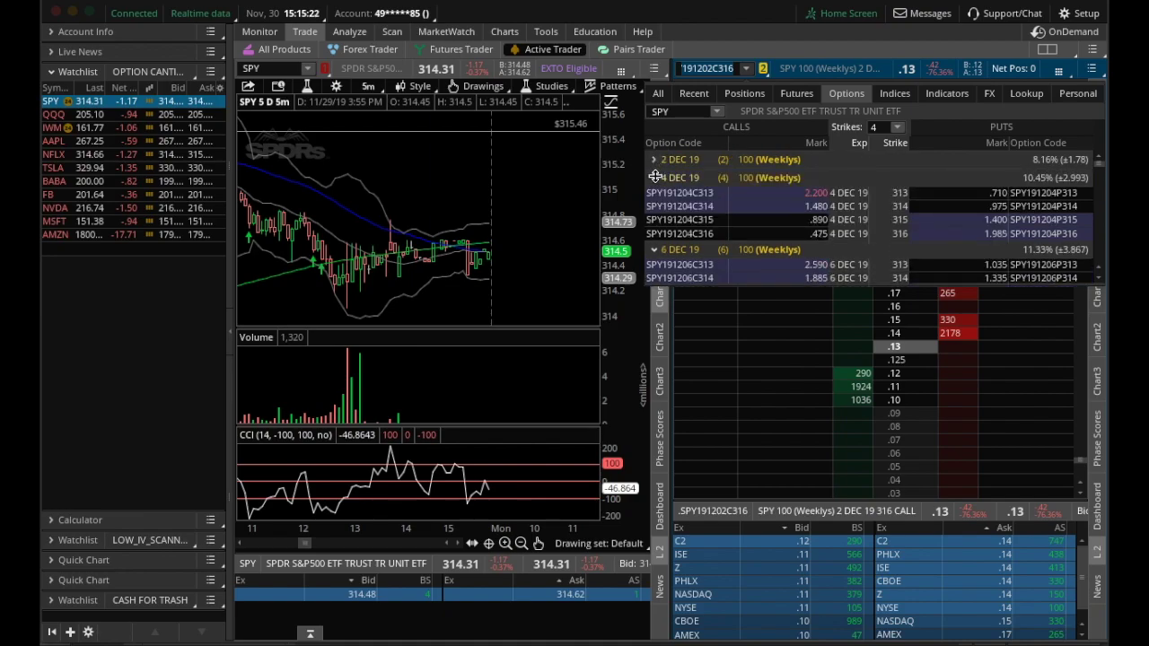
click(657, 177)
click(658, 195)
scroll(720, 200, down, 2)
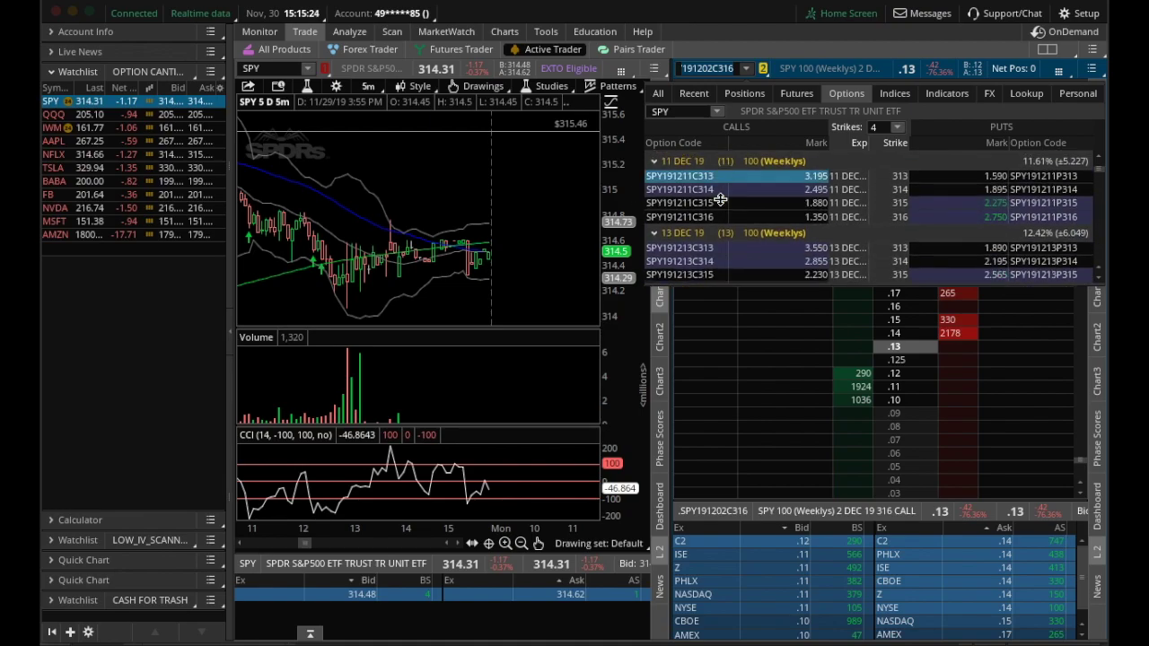
scroll(720, 199, up, 3)
click(656, 160)
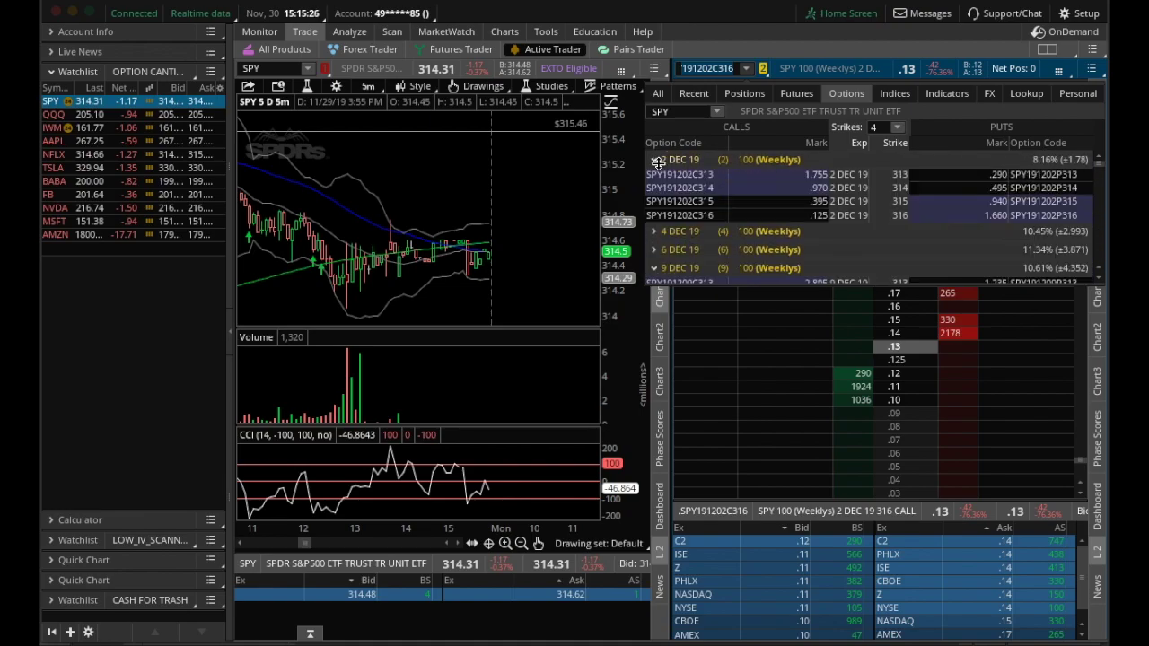
click(897, 127)
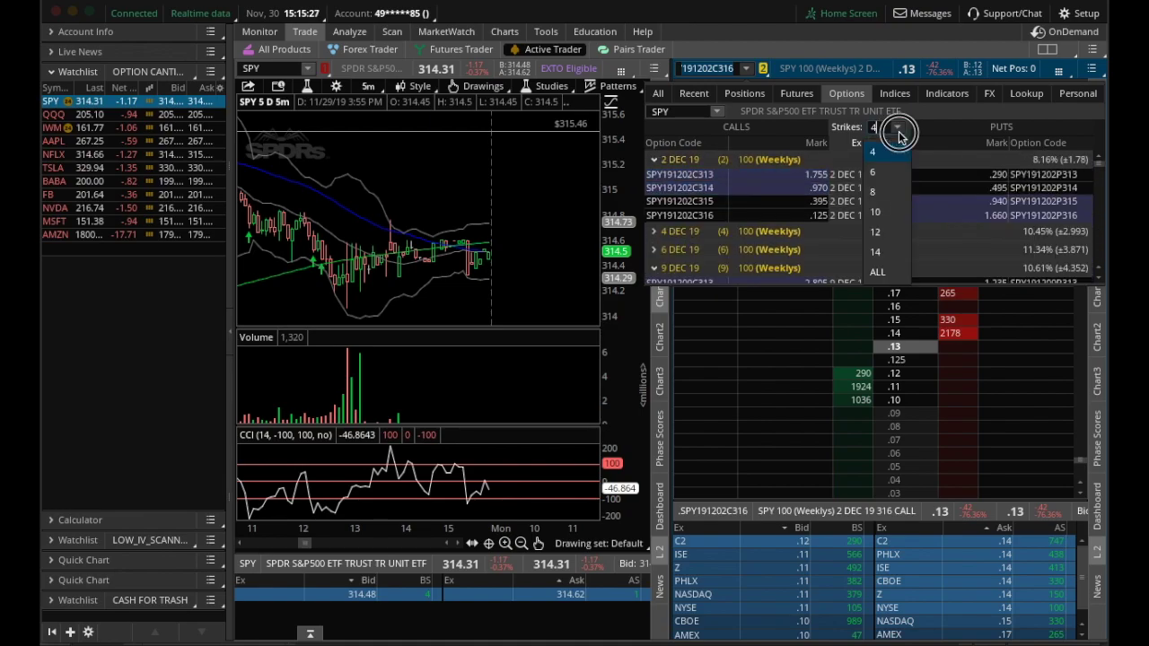
click(892, 214)
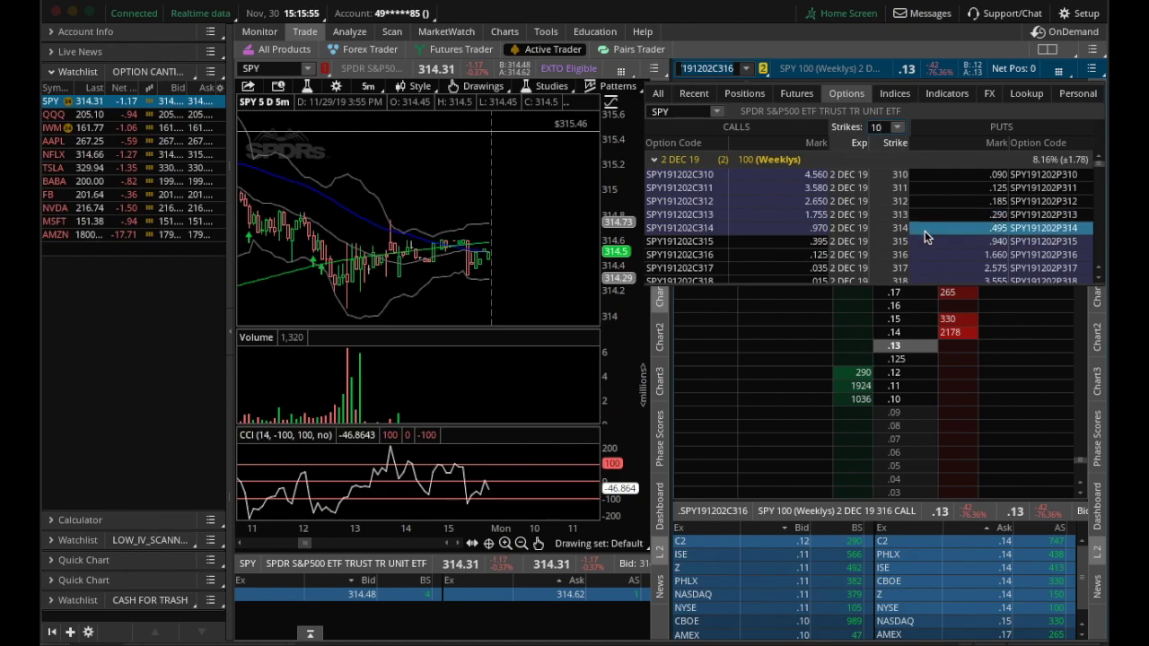
- Load the 2 DEC 19 312 put into the ladder, then switch back to the 316 call
click(928, 203)
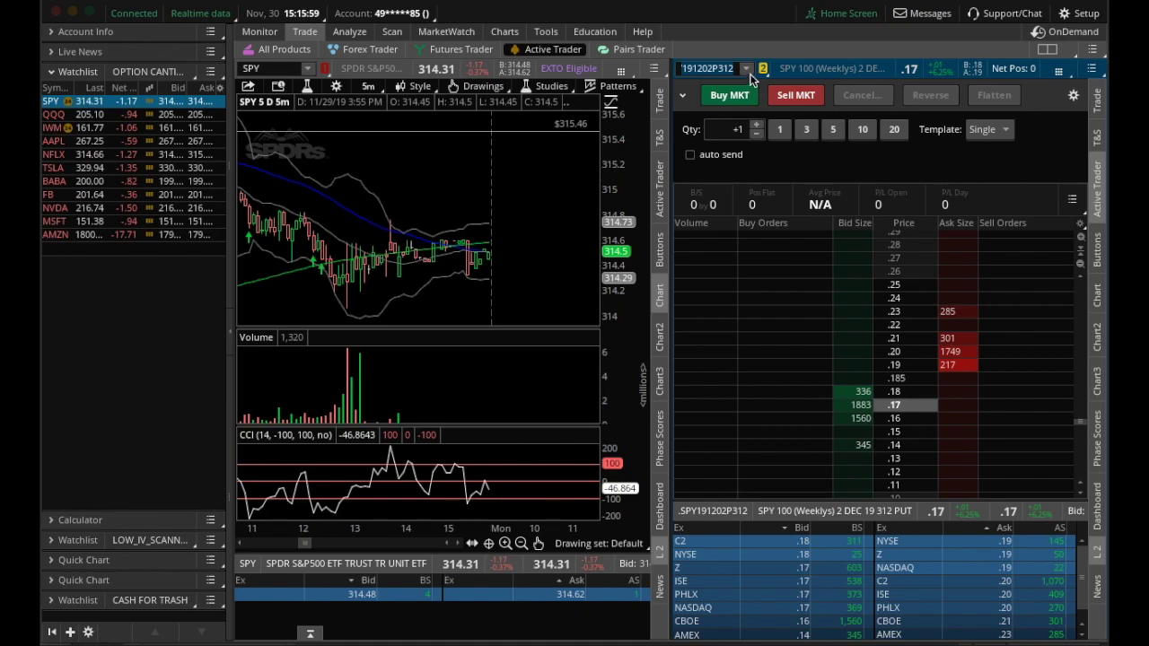
click(748, 72)
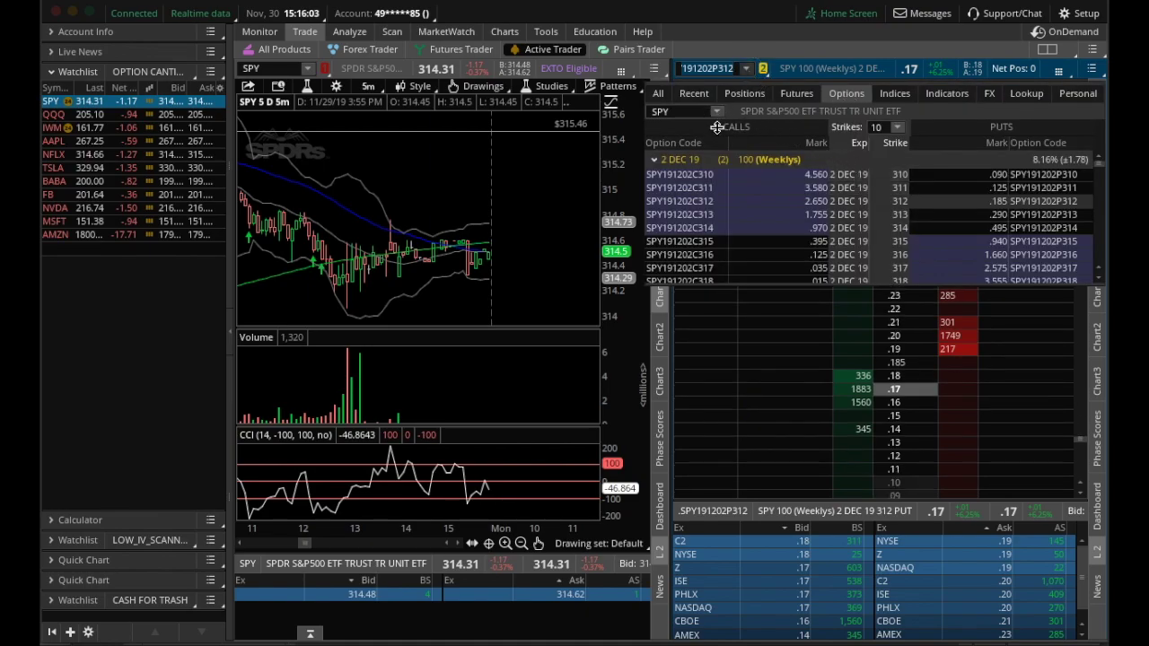
click(784, 259)
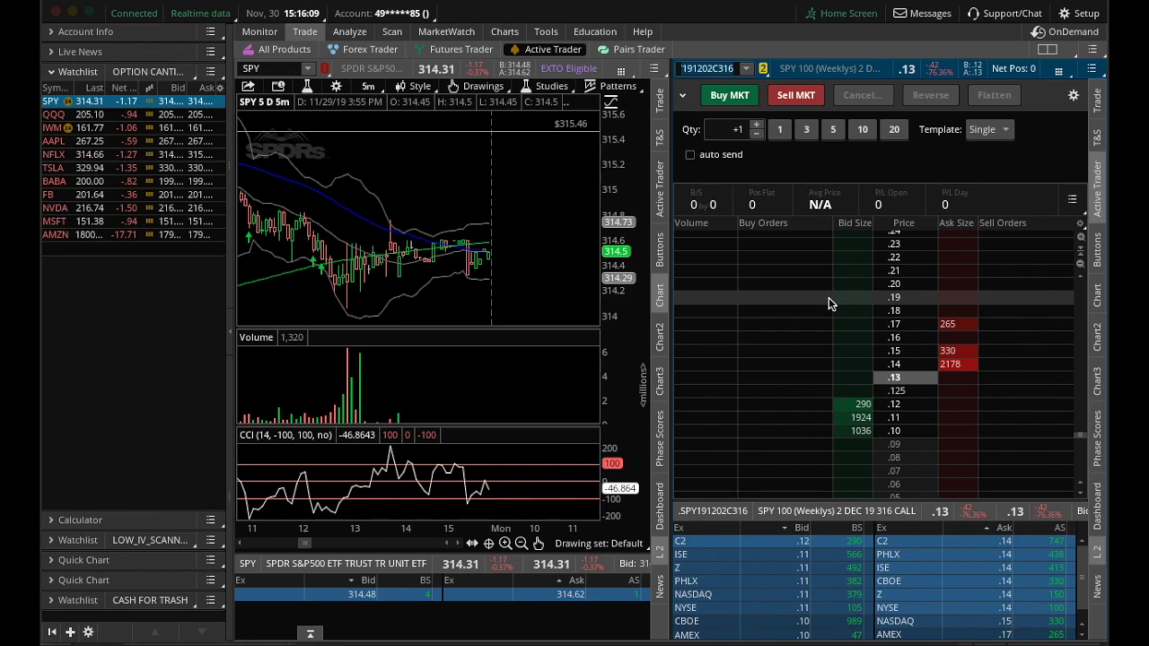